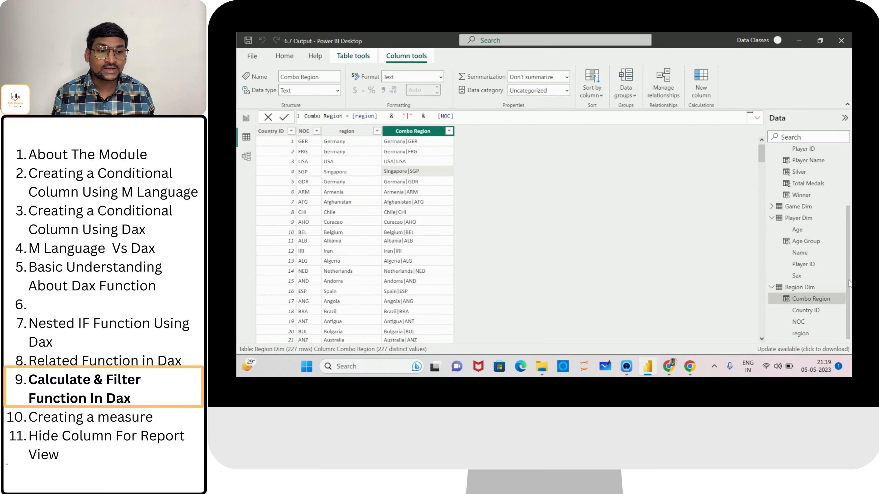
# Display the Athletes_Fact table and set its Winner column filter to include all values
pyautogui.scroll(3, 849, 283)
pyautogui.click(772, 154)
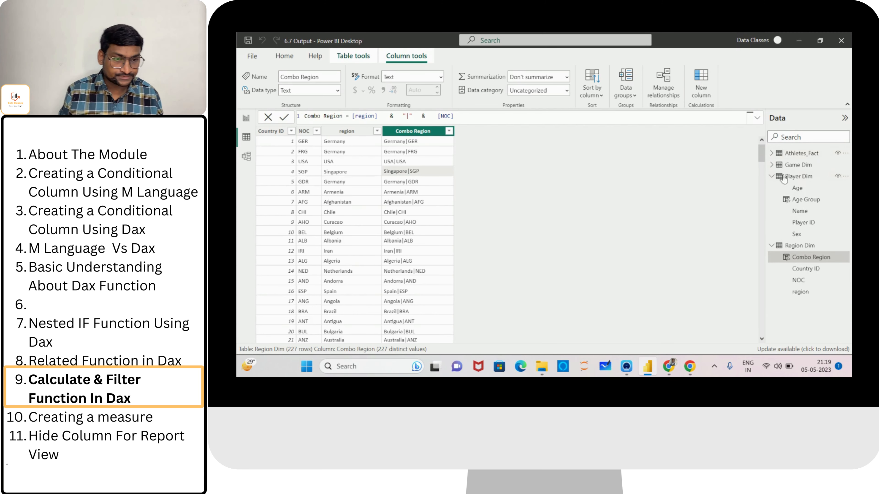
pyautogui.click(795, 154)
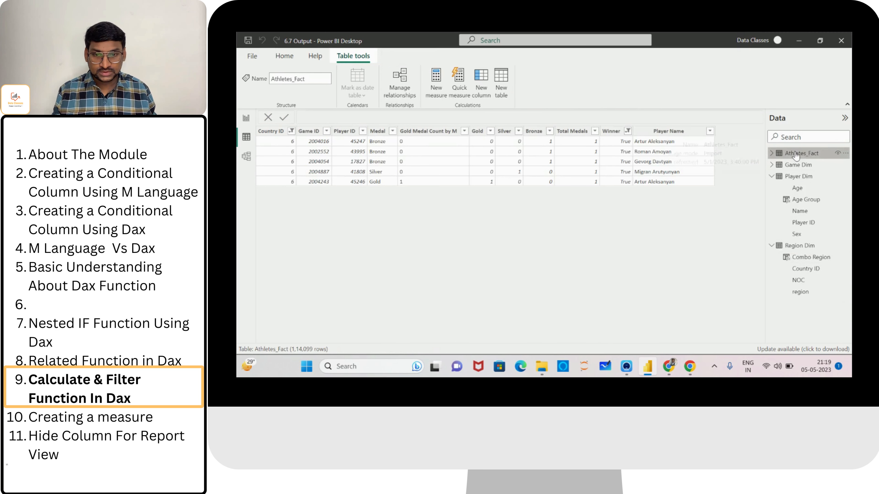
pyautogui.click(628, 131)
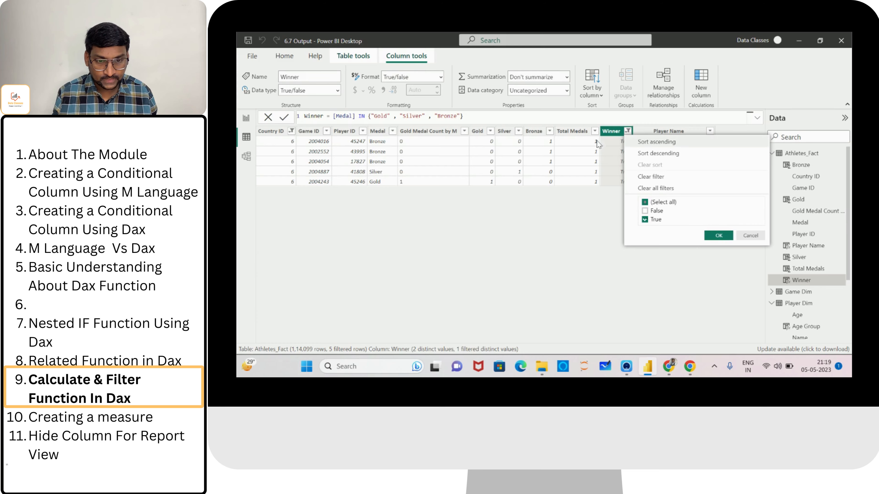
pyautogui.click(644, 219)
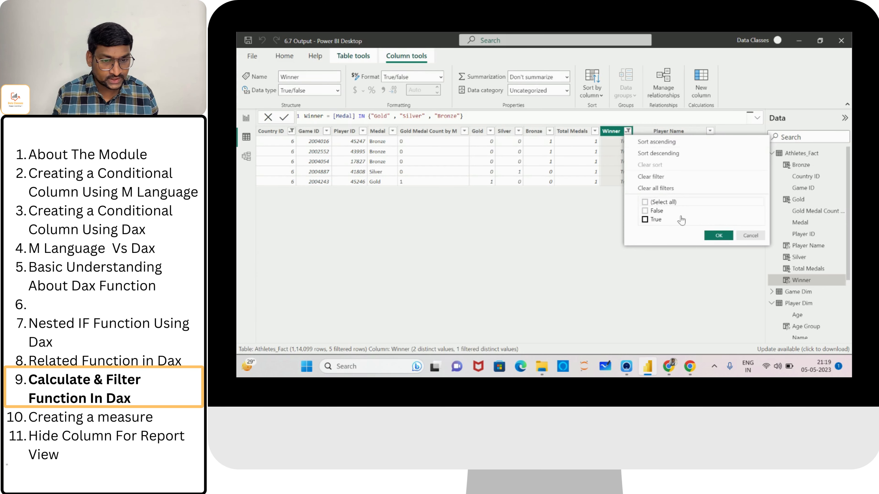
pyautogui.click(645, 202)
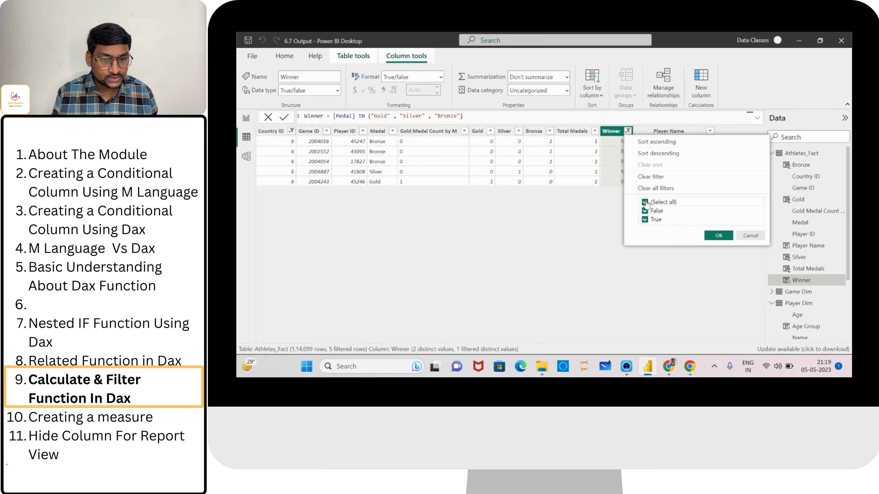
pyautogui.click(713, 239)
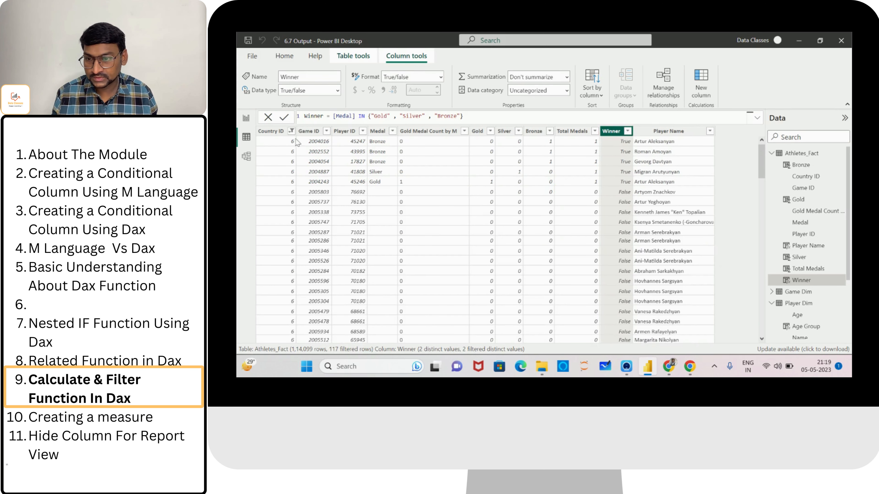
# Set the Country ID filter in Athletes_Fact to include all values and collapse the table's field list
pyautogui.click(291, 131)
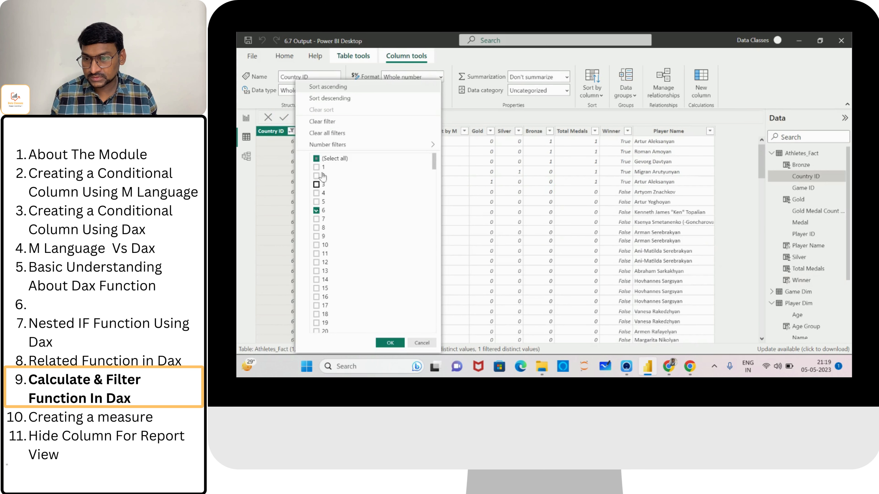
pyautogui.click(316, 159)
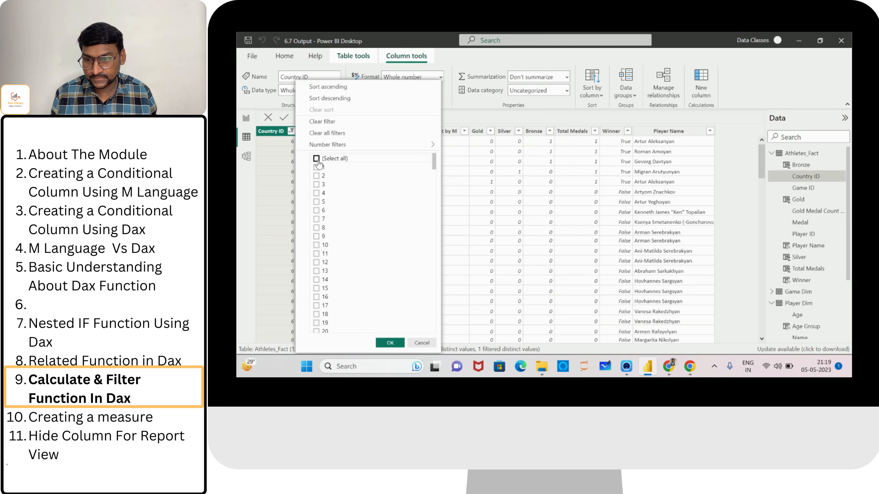
pyautogui.click(316, 159)
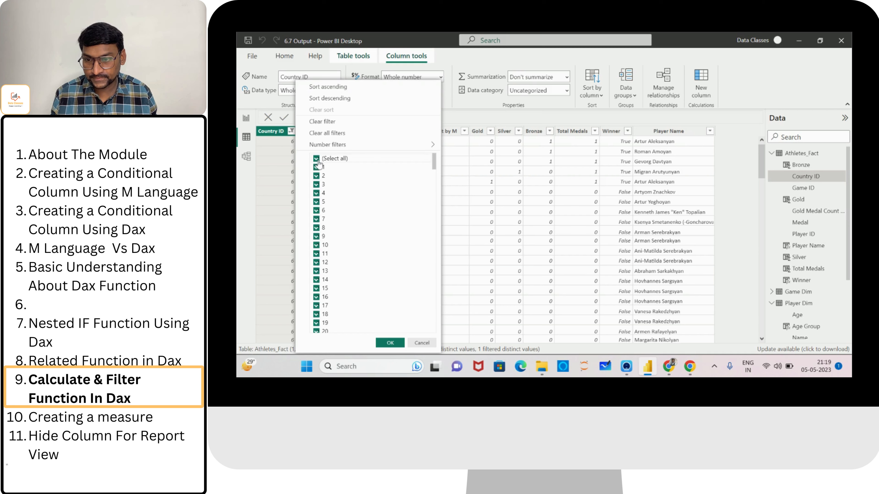
pyautogui.click(386, 344)
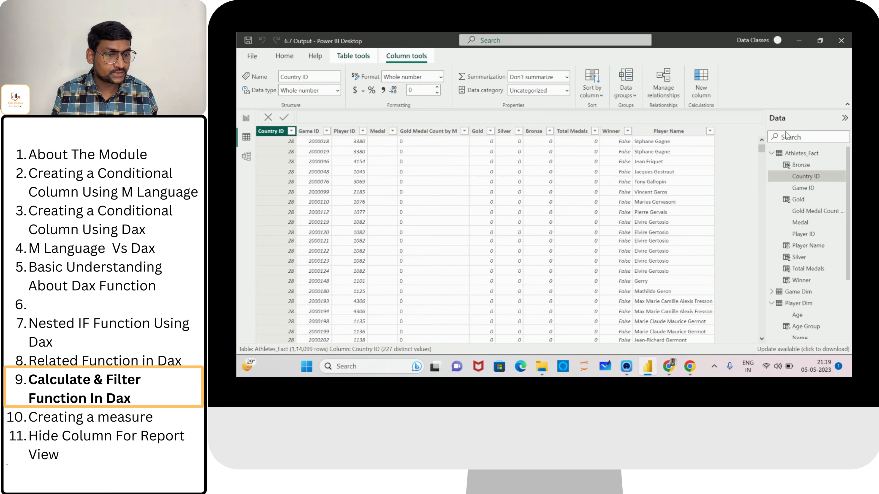
pyautogui.click(771, 153)
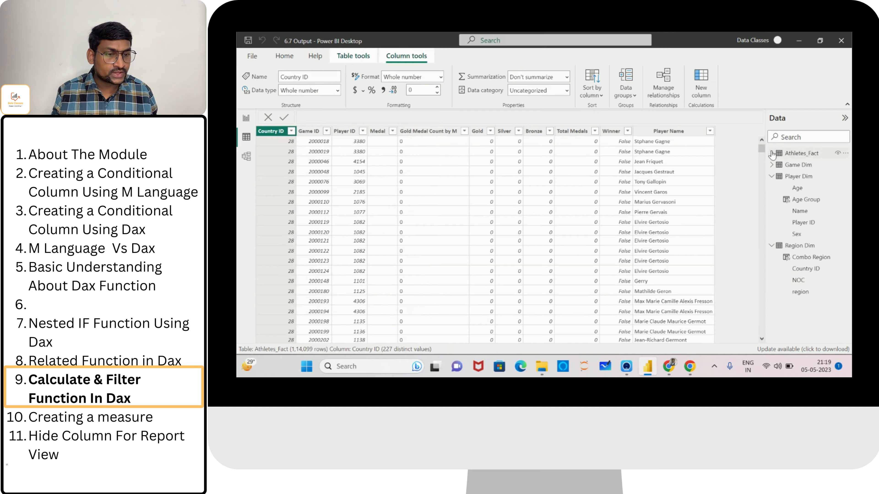
# Check the Total Medals column in Athletes_Fact and start a calculated column named Total Medal in Region Dim
pyautogui.click(797, 247)
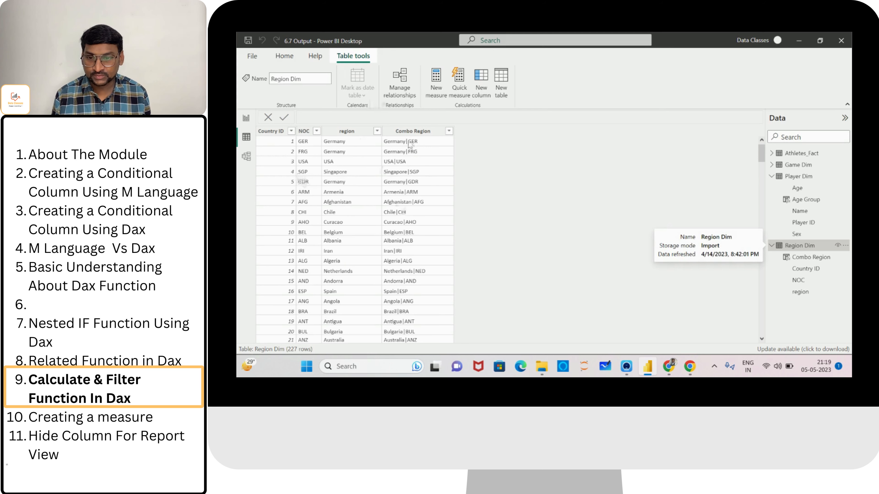
pyautogui.click(792, 154)
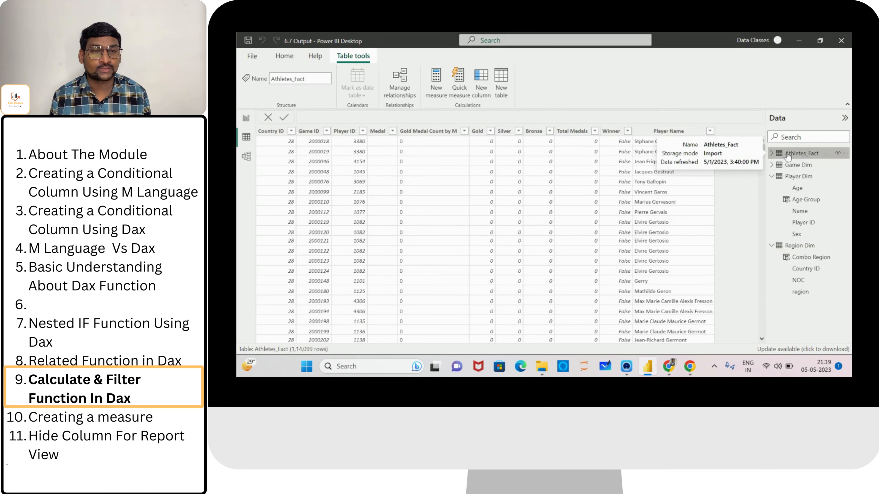
pyautogui.click(574, 131)
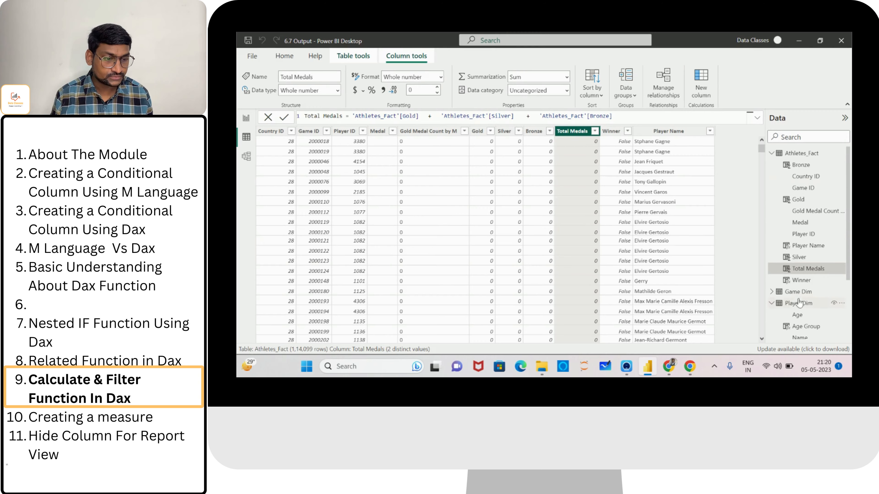
pyautogui.scroll(-3, 842, 281)
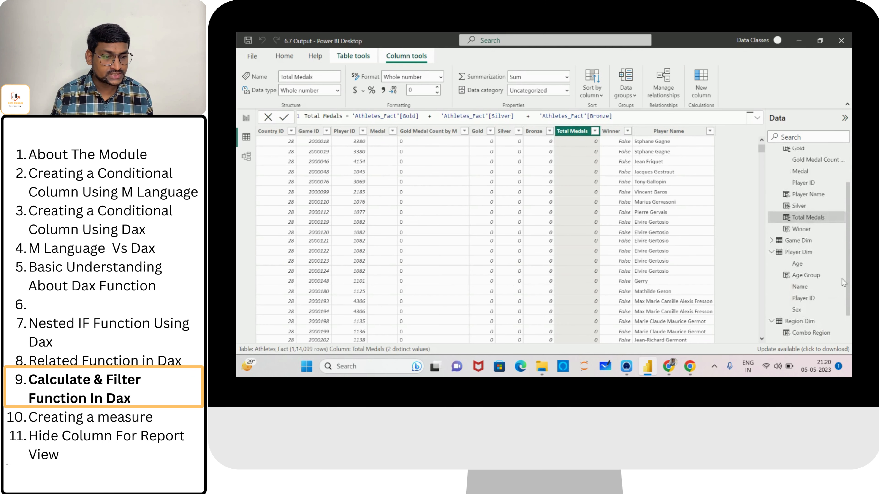
pyautogui.click(796, 322)
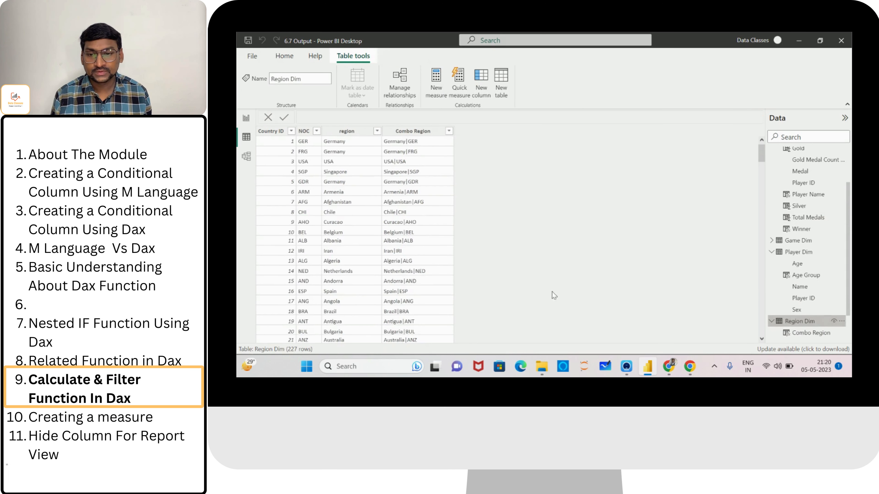
pyautogui.click(366, 196)
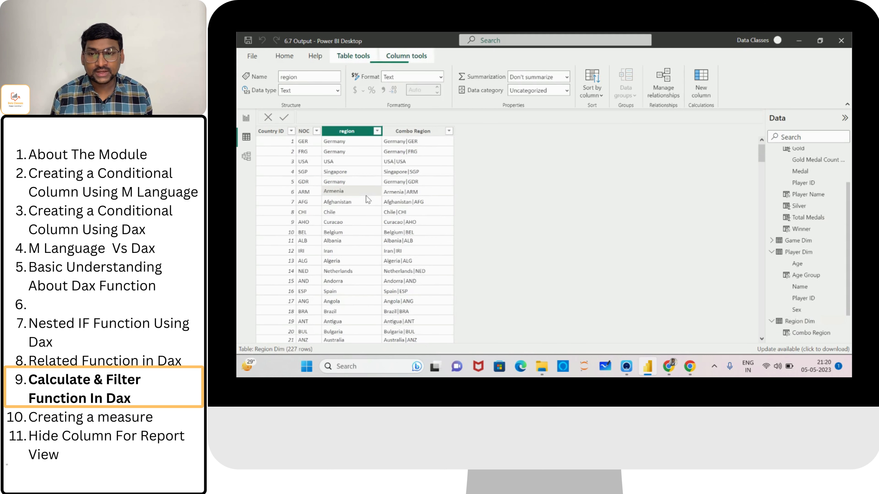
pyautogui.click(348, 57)
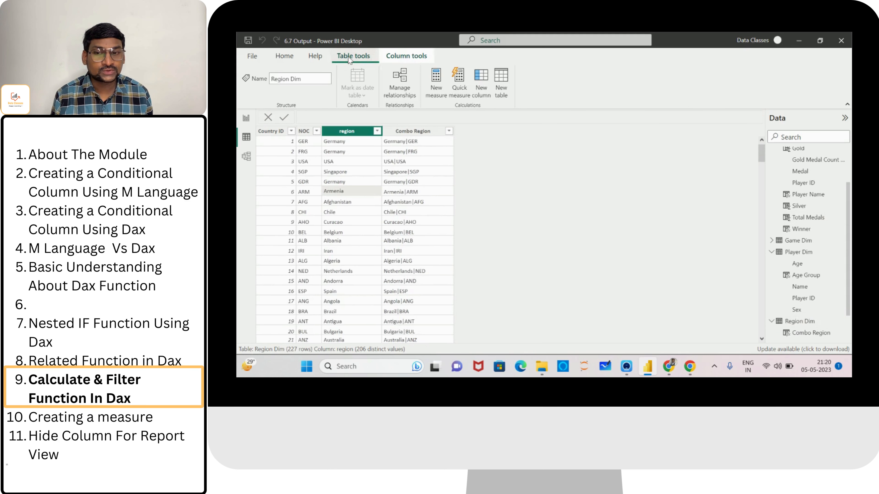
pyautogui.click(485, 81)
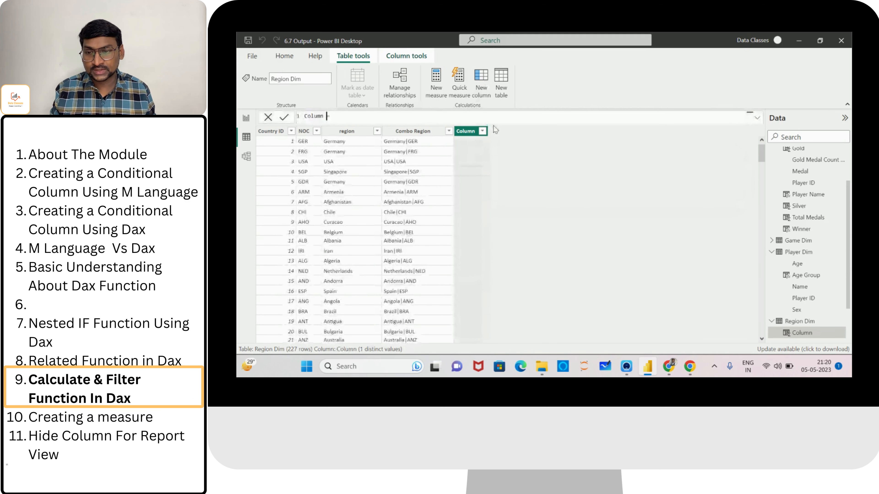
pyautogui.write('Total M')
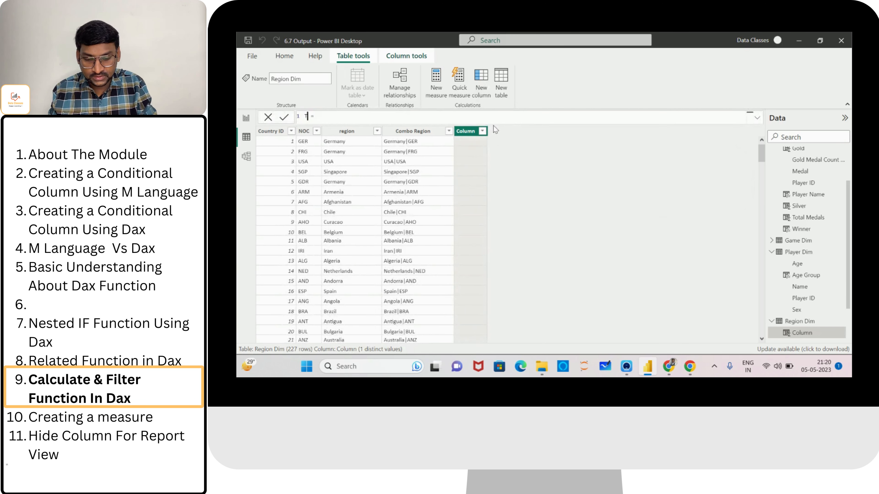
pyautogui.write('edal')
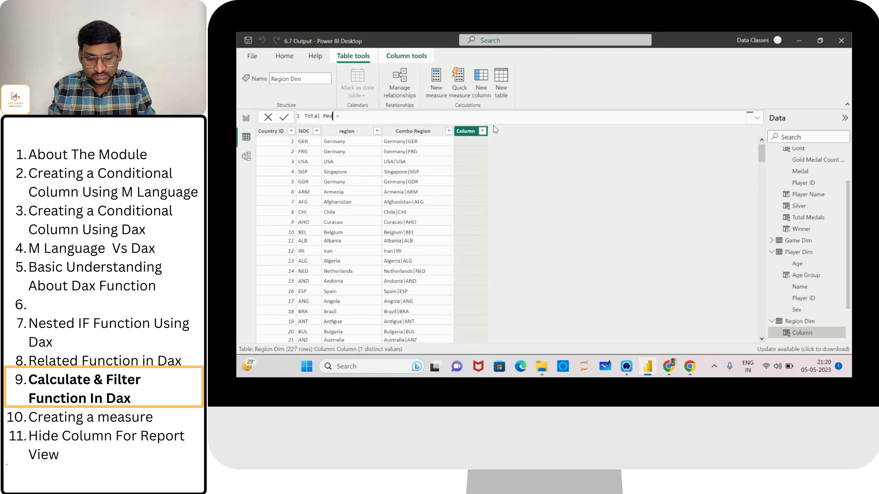
pyautogui.press('End')
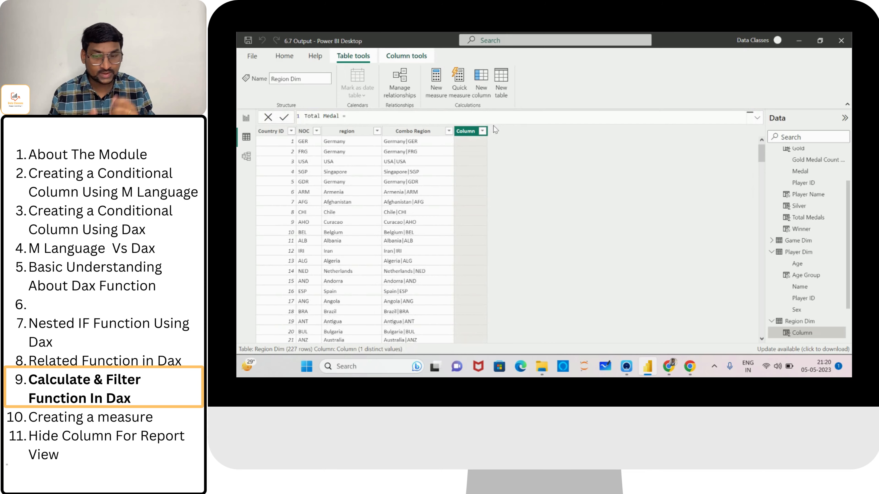
# Define the Total Medal column as calculate(sum(Athletes_Fact[Total Medals])) and commit the formula
pyautogui.write('calcul')
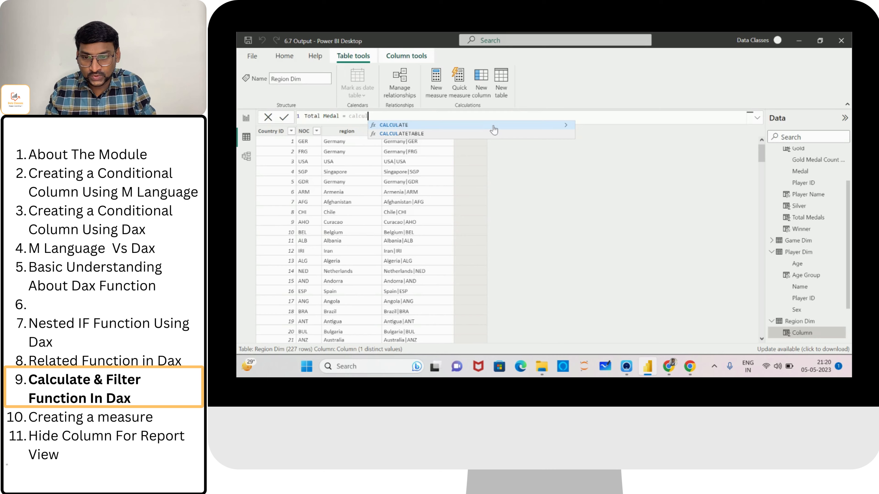
pyautogui.write('ate')
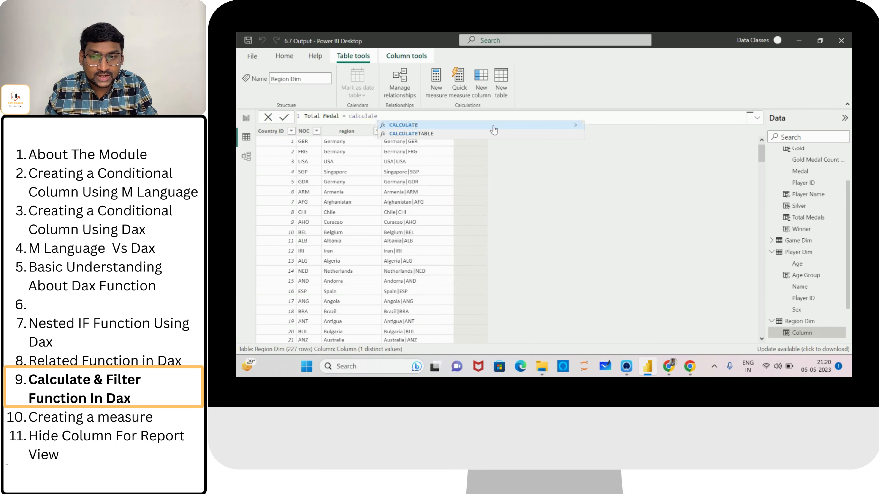
pyautogui.write('(')
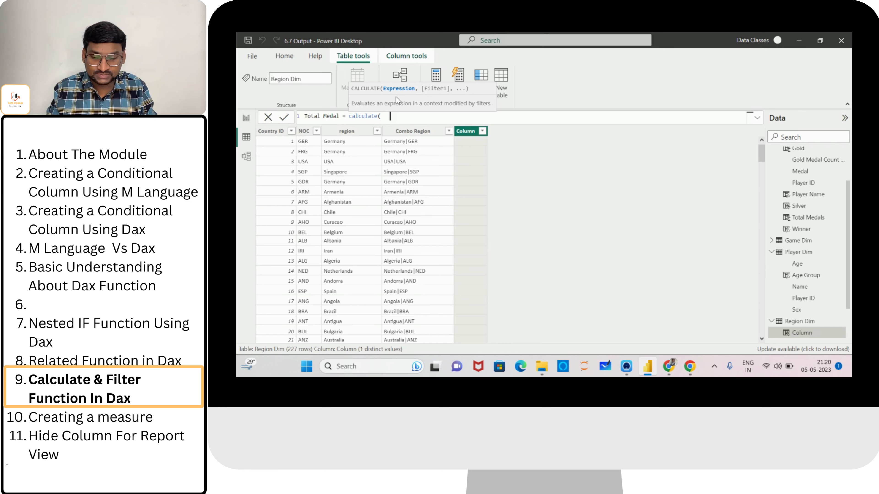
pyautogui.write('sum')
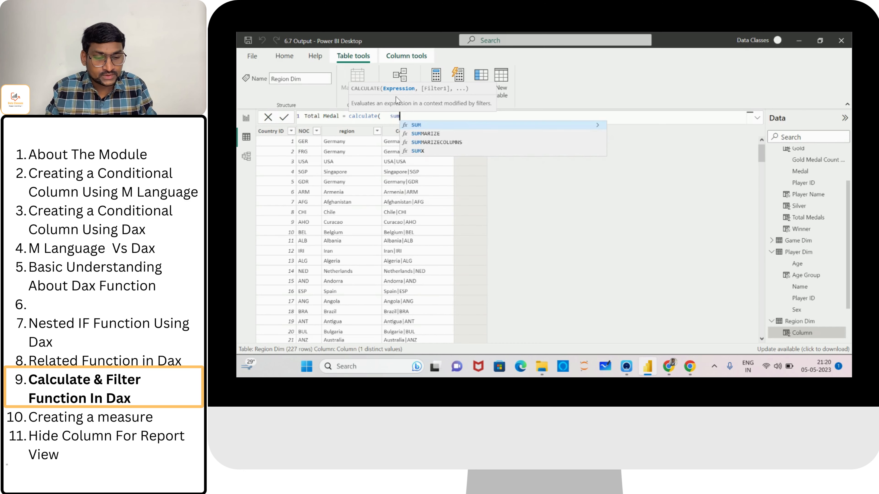
pyautogui.write('(')
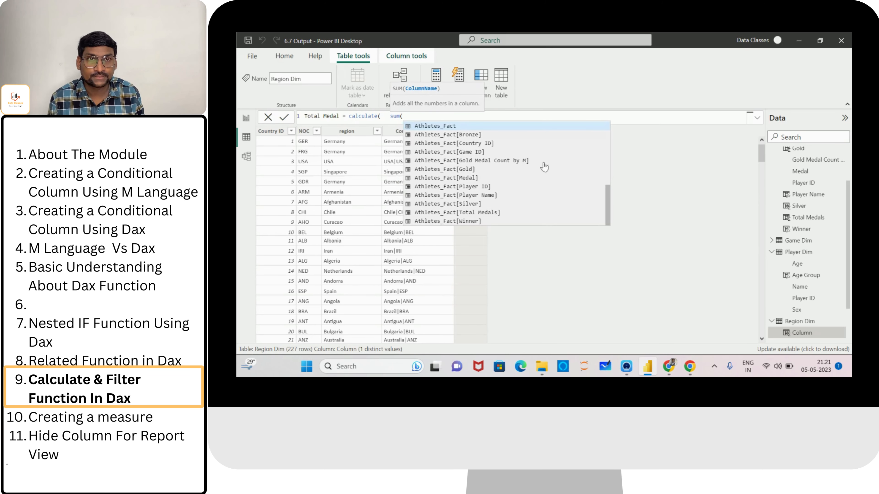
pyautogui.moveTo(607, 198)
pyautogui.mouseDown()
pyautogui.moveTo(608, 163)
pyautogui.moveTo(607, 209)
pyautogui.mouseUp()
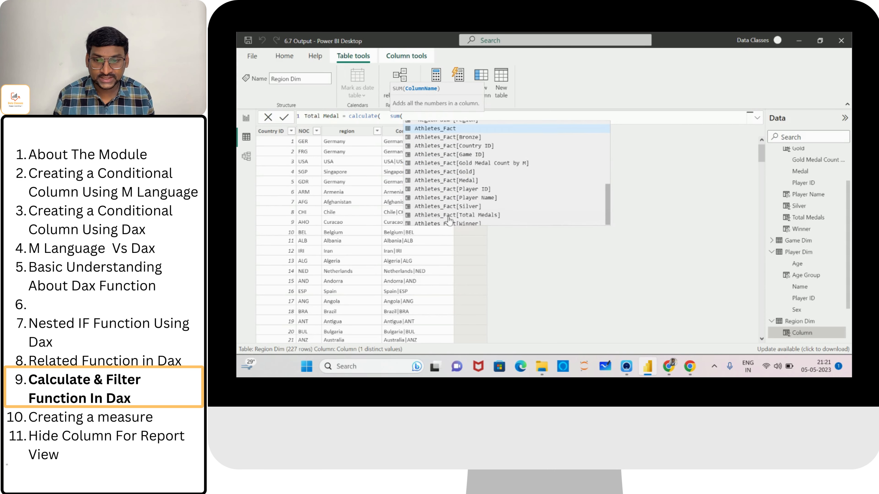
pyautogui.click(467, 215)
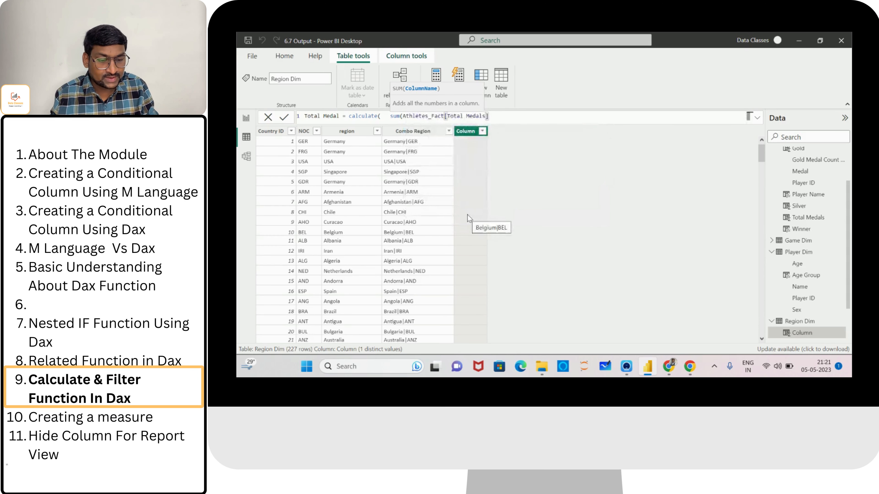
pyautogui.write(')')
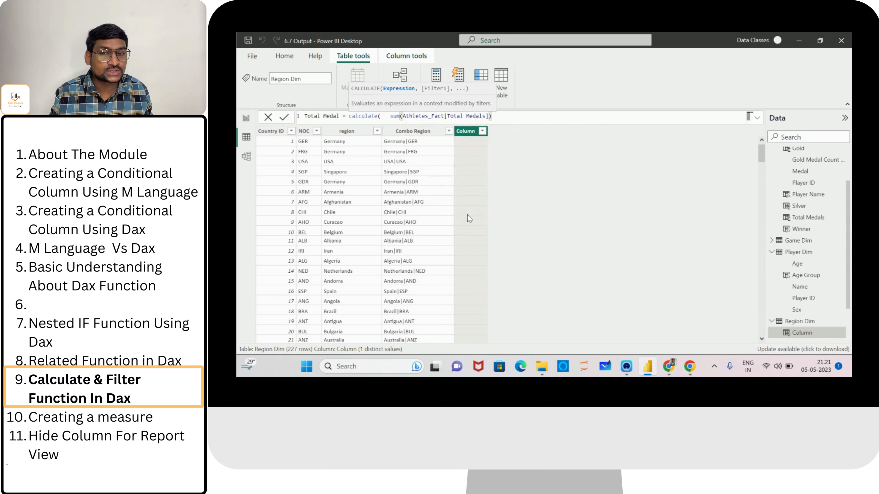
pyautogui.write('   )')
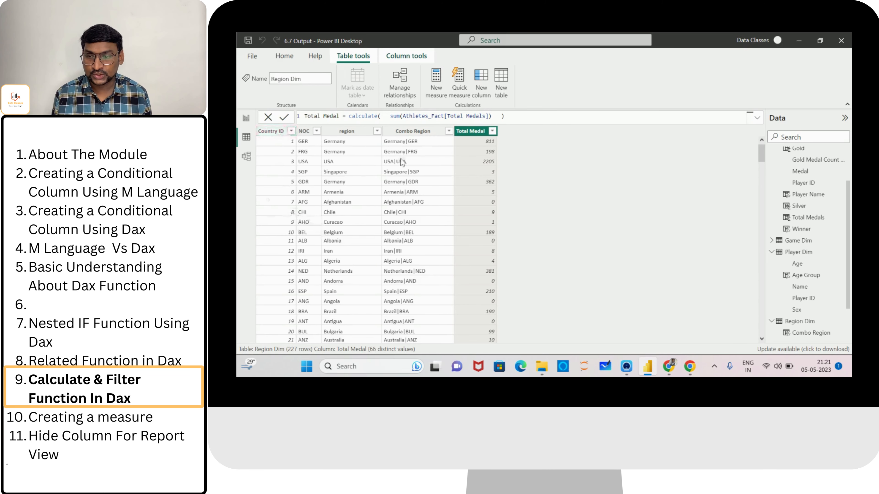
# Examine the Total Medal values in Region Dim against their Country IDs
pyautogui.click(487, 164)
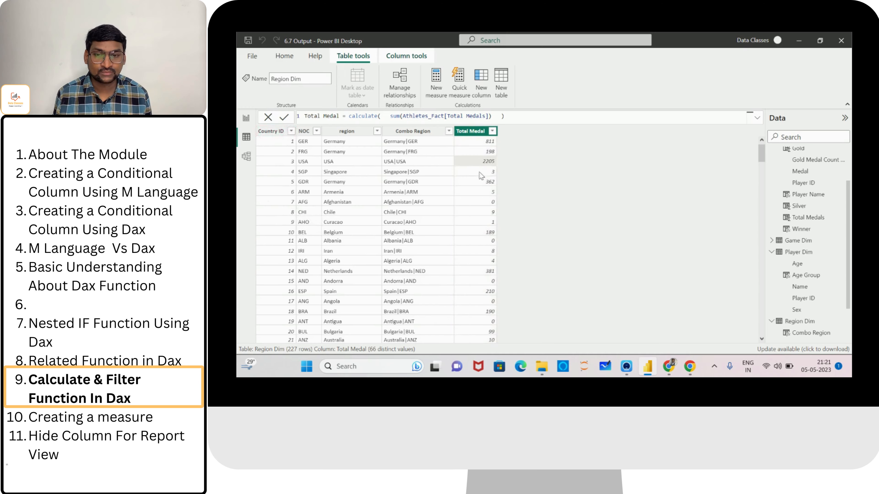
pyautogui.click(283, 182)
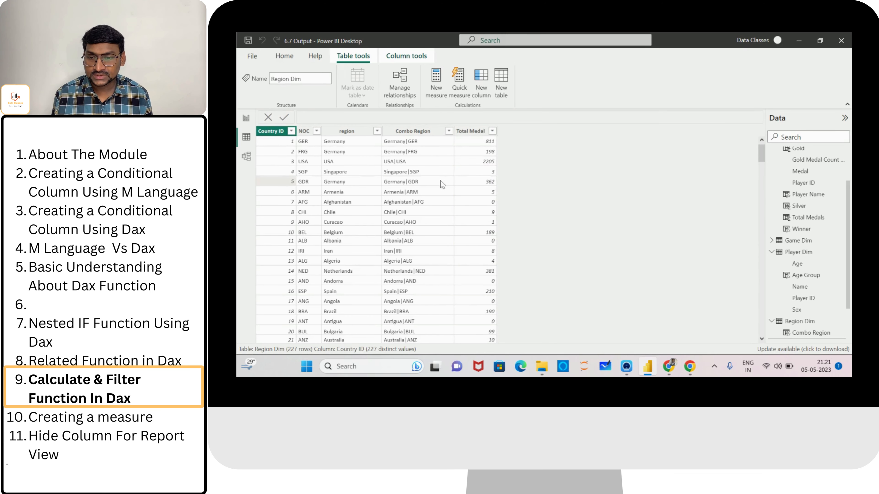
pyautogui.click(484, 171)
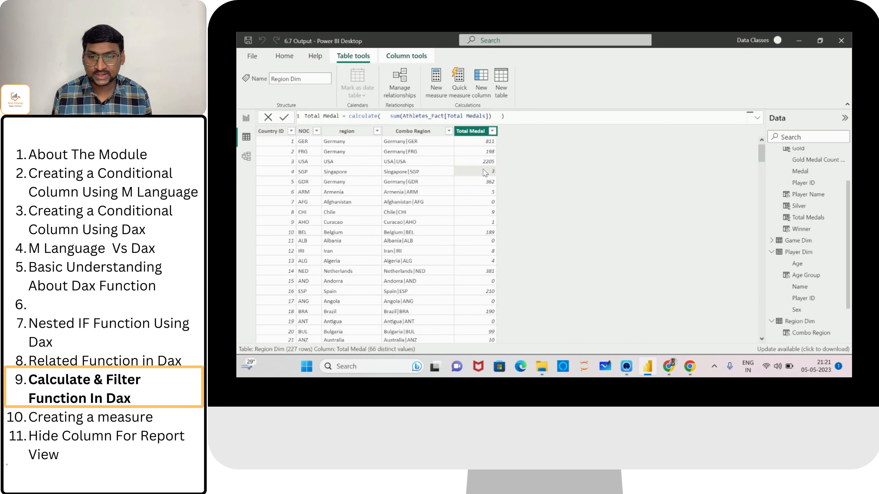
pyautogui.click(286, 196)
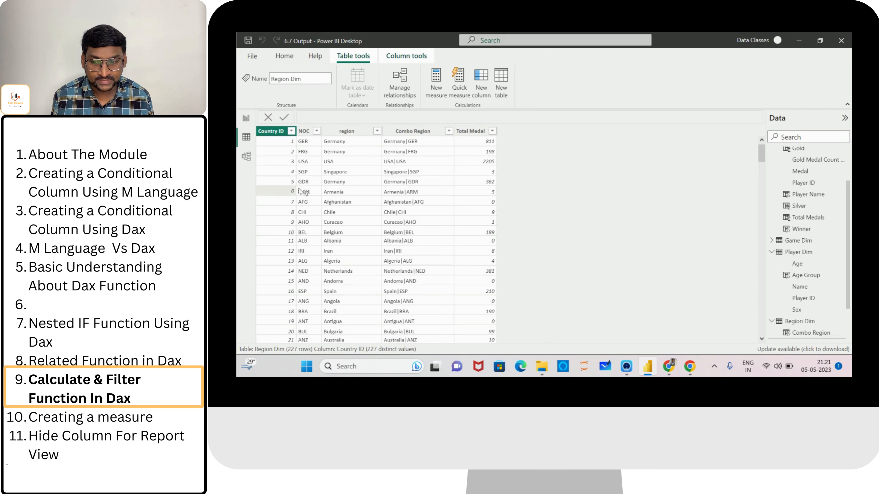
# Check the Total Medal value for Country ID 6 in Region Dim and filter Athletes_Fact to Country ID 6
pyautogui.click(489, 194)
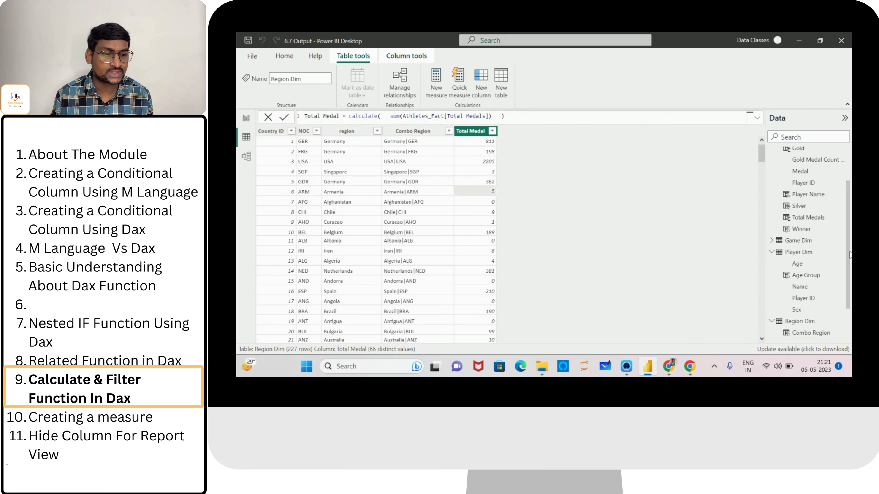
pyautogui.moveTo(850, 249); pyautogui.dragTo(850, 210)
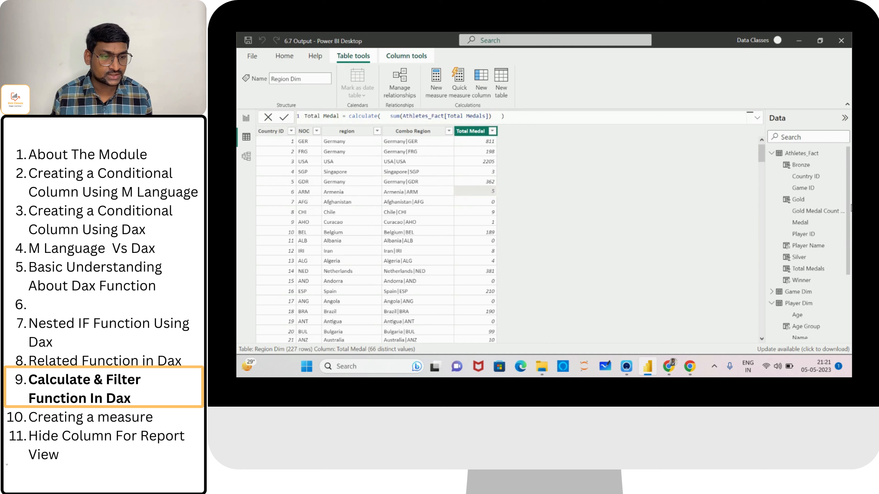
pyautogui.click(802, 157)
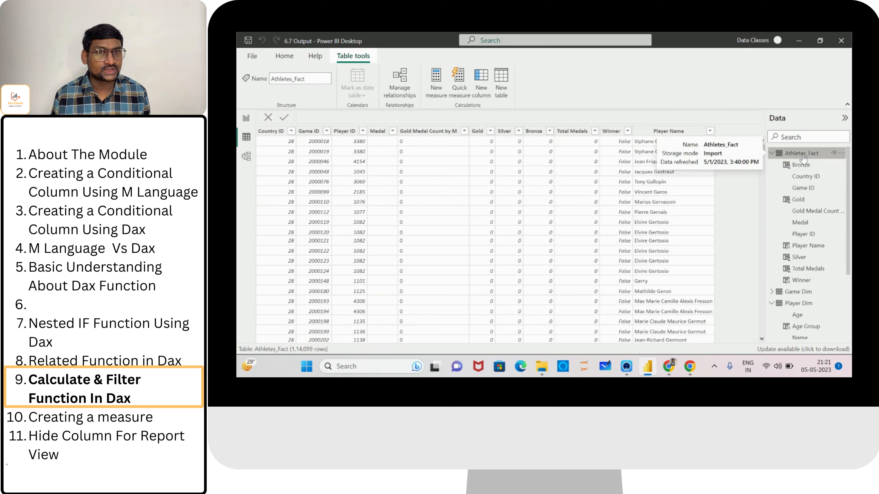
pyautogui.click(292, 131)
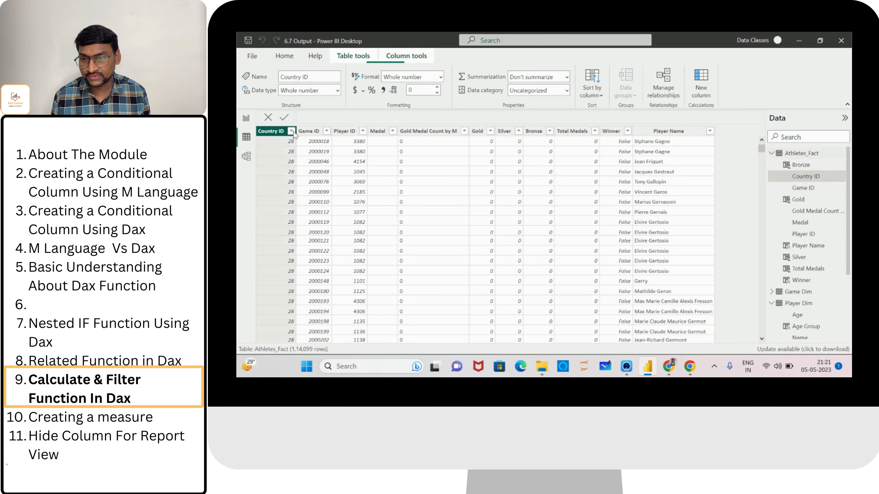
pyautogui.click(315, 158)
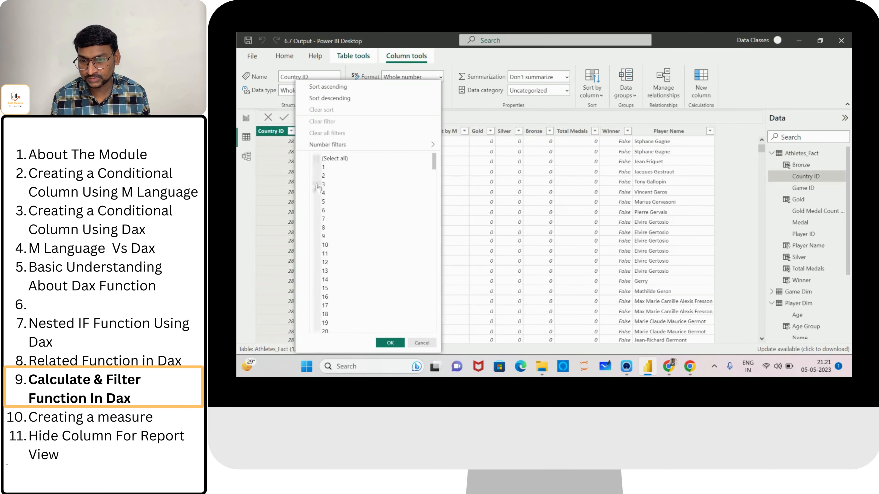
pyautogui.click(391, 342)
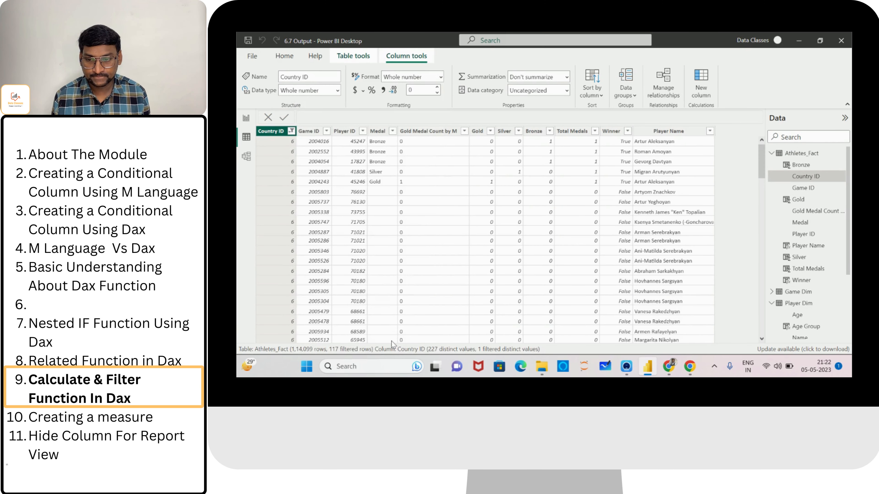
# Filter the Winner column in Athletes_Fact to show only True rows
pyautogui.click(627, 135)
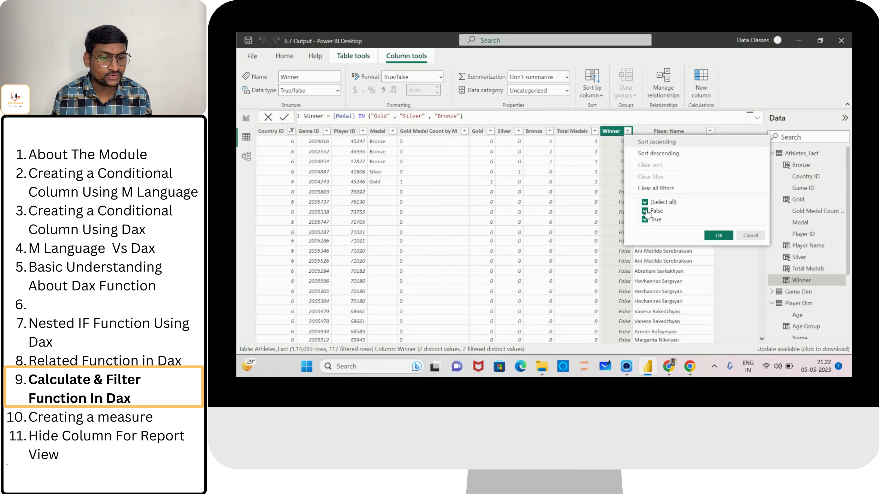
pyautogui.click(644, 211)
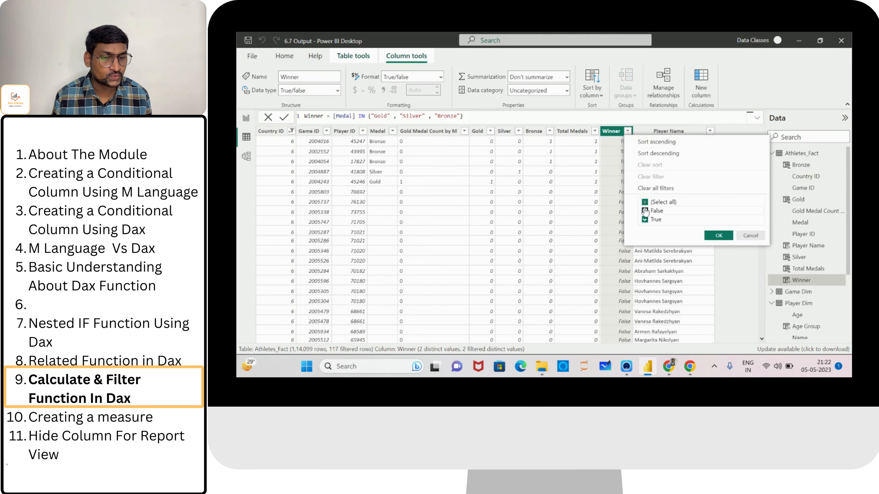
pyautogui.click(719, 236)
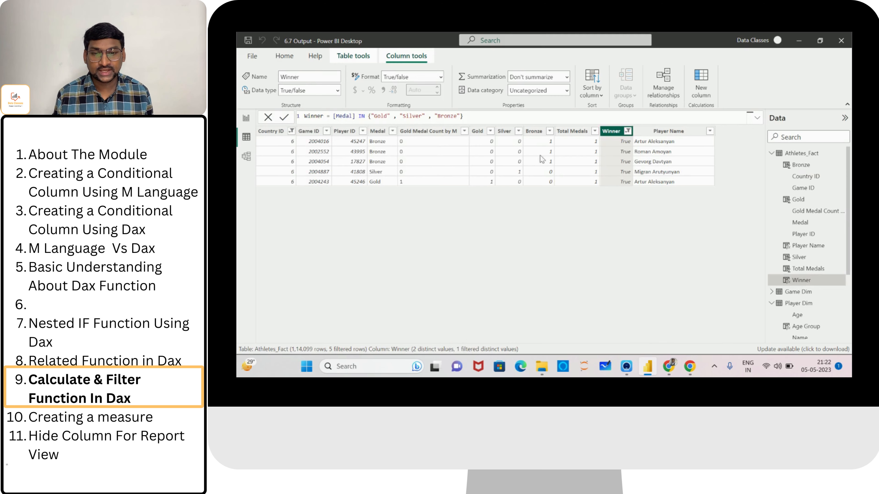
# Compare the Total Medals column of the filtered Athletes_Fact rows with the Total Medal column in Region Dim
pyautogui.click(589, 146)
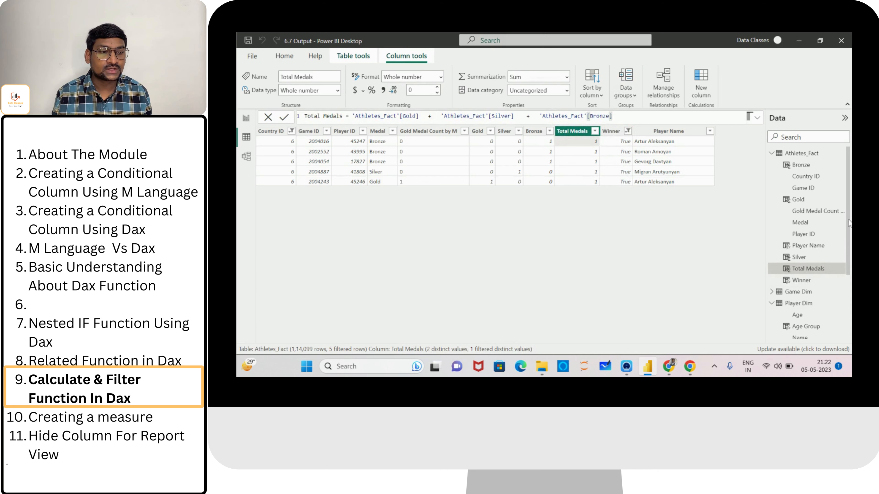
pyautogui.scroll(-3, 830, 277)
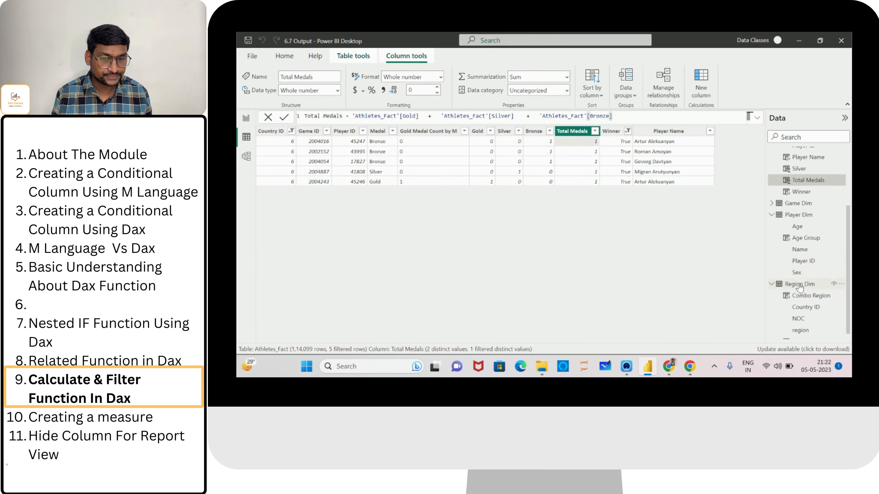
pyautogui.click(799, 284)
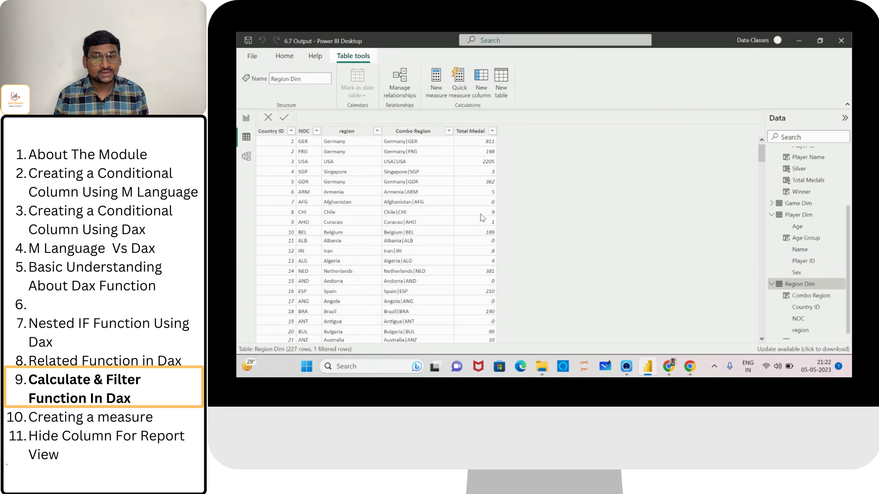
pyautogui.click(481, 214)
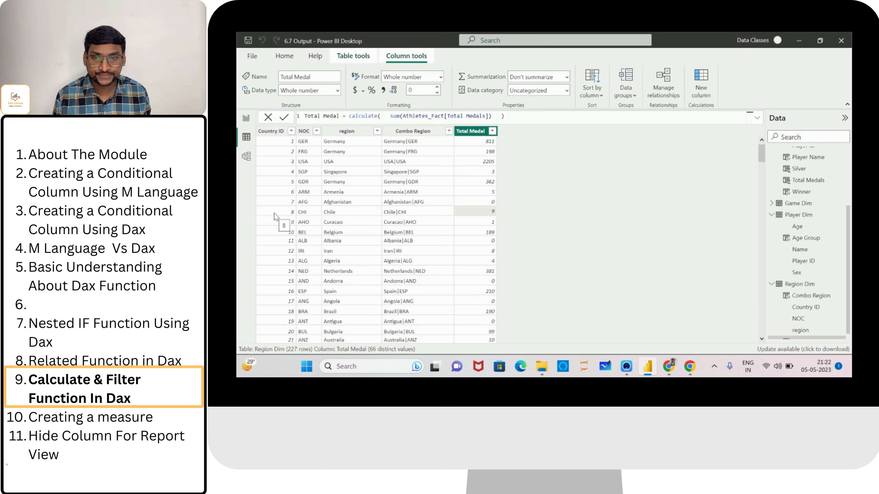
# Start a new calculated column in Region Dim and name it Gold
pyautogui.click(356, 57)
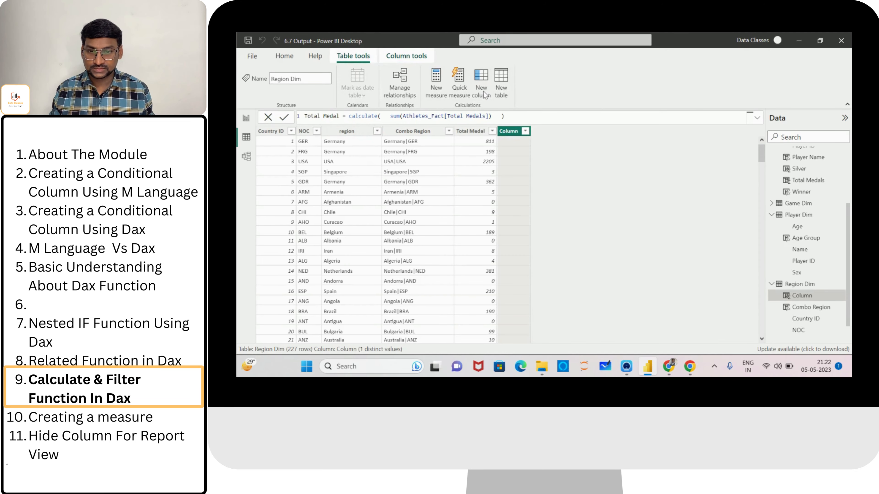
pyautogui.press('Right')
pyautogui.press('Left')
pyautogui.press('Left')
pyautogui.press('Left')
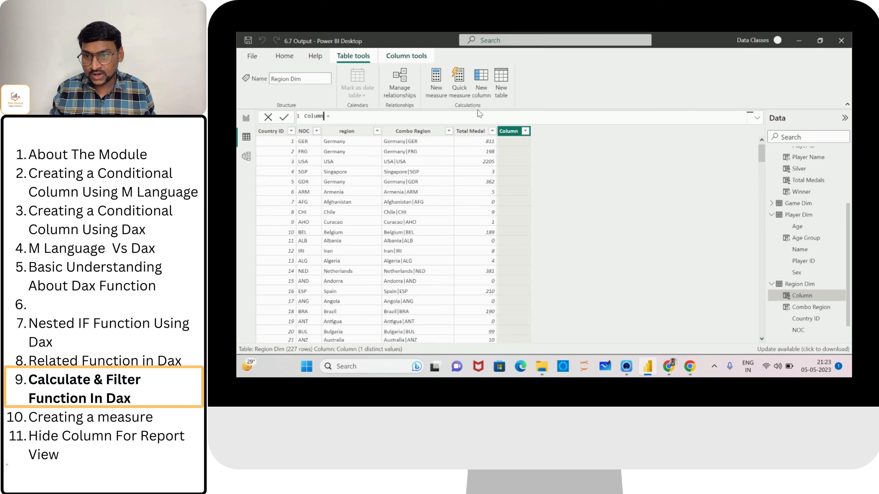
pyautogui.hotkey('shift', 'Left')
pyautogui.hotkey('shift', 'Left')
pyautogui.hotkey('shift', 'Left')
pyautogui.hotkey('shift', 'Left')
pyautogui.hotkey('shift', 'Left')
pyautogui.hotkey('shift', 'Left')
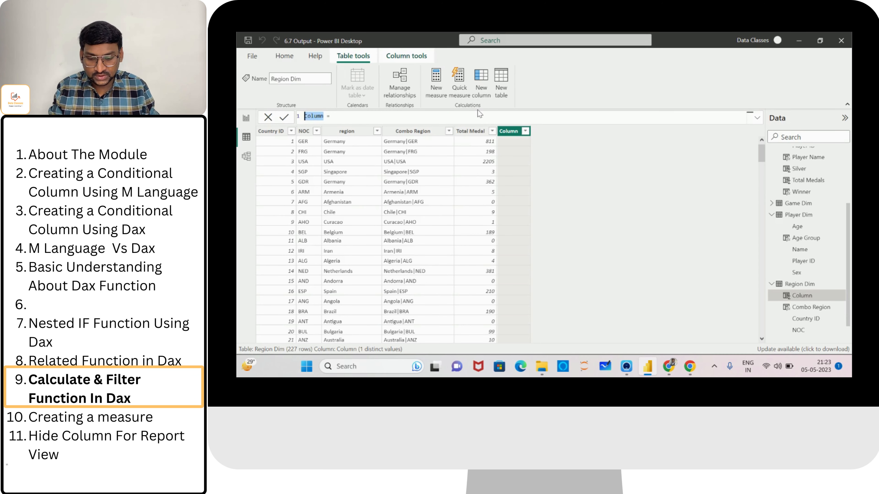
pyautogui.write('Gold')
pyautogui.press('End')
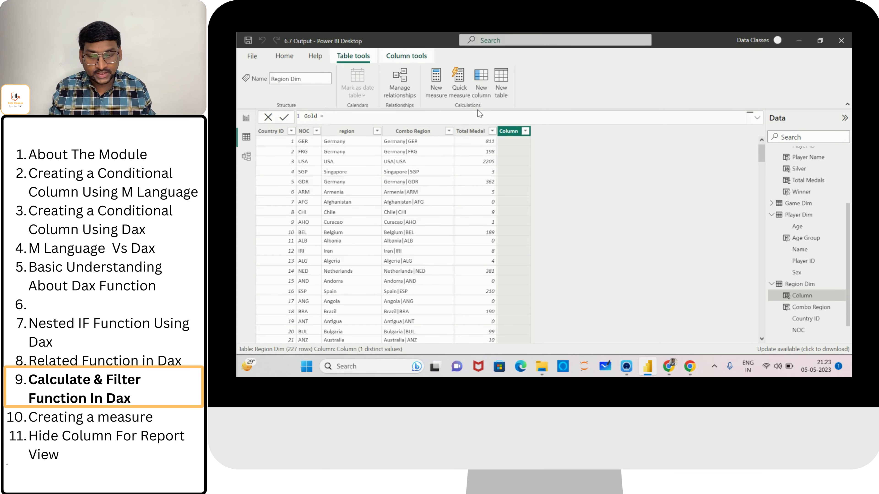
# Define the Gold column as calculate ( sum(Athletes_Fact[Total Medals])) and commit the formula
pyautogui.write('Calcu')
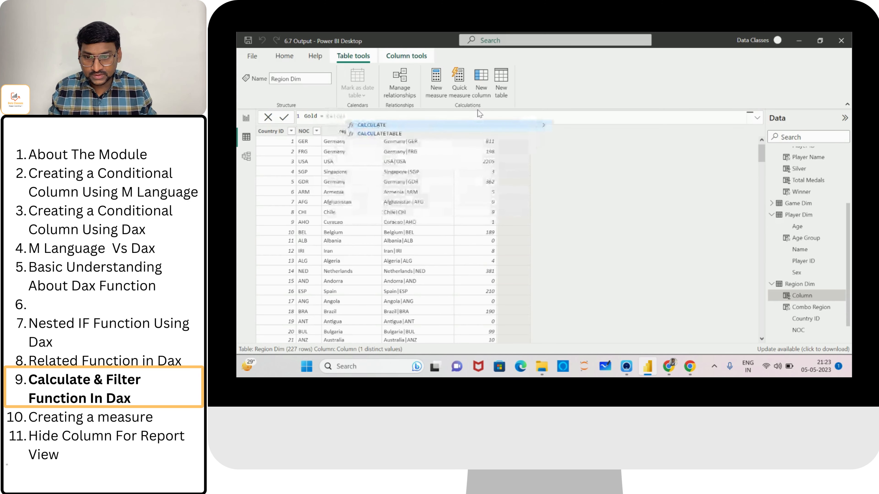
pyautogui.write('late')
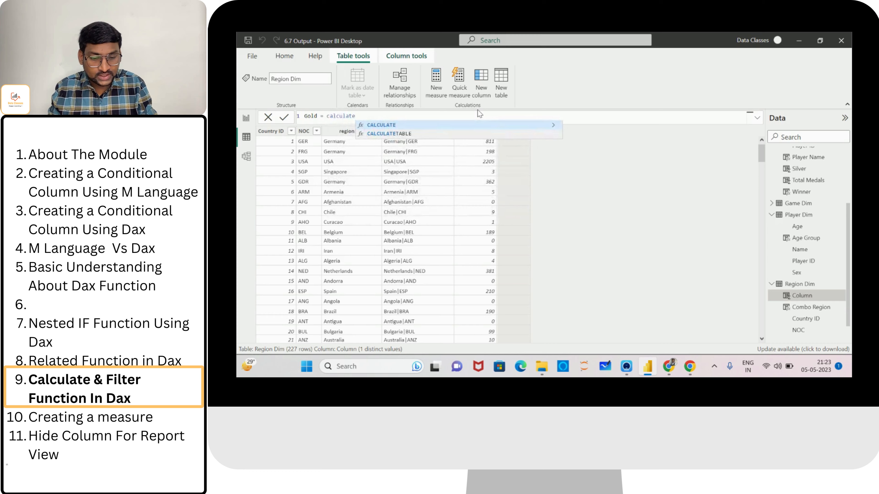
pyautogui.write(' (   ')
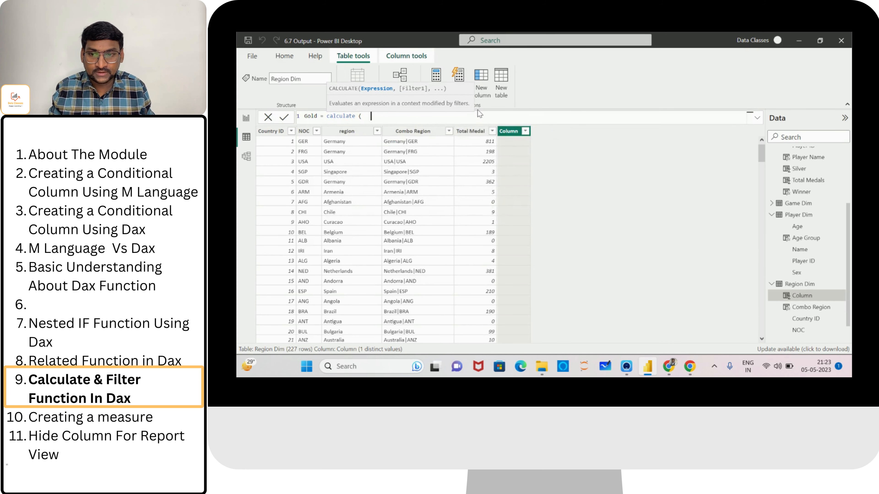
pyautogui.write('sum')
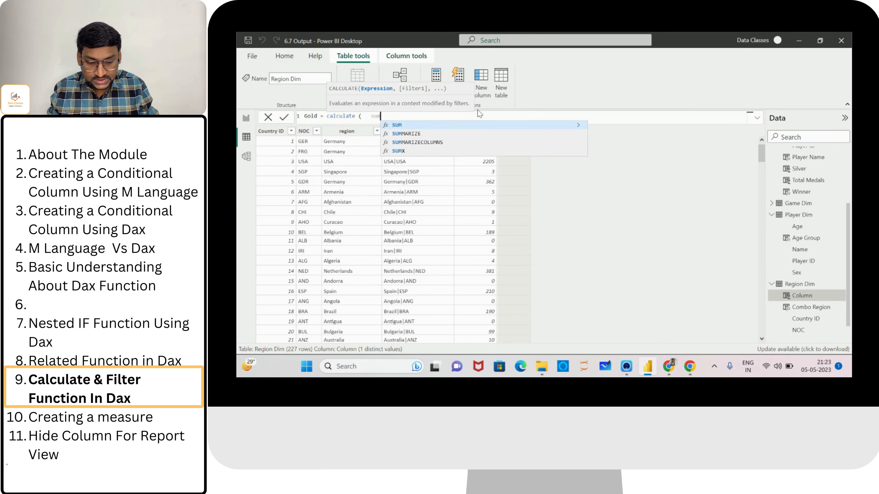
pyautogui.write('(')
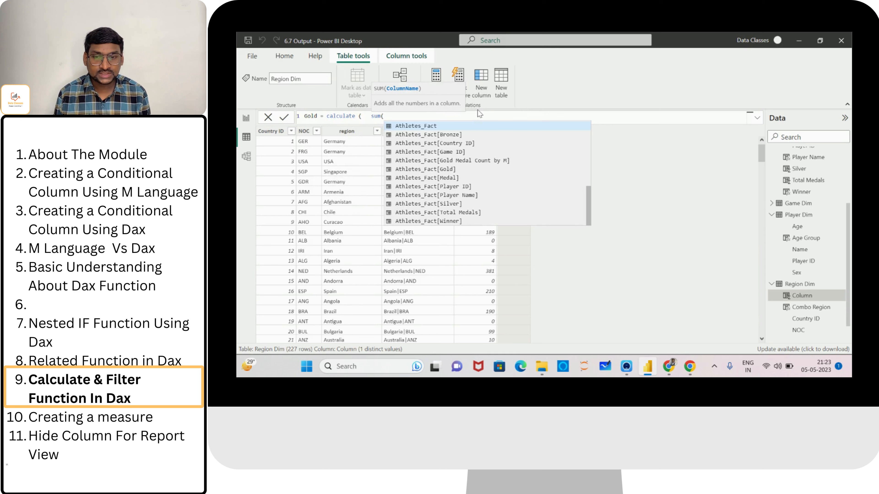
pyautogui.moveTo(588, 202); pyautogui.dragTo(588, 198)
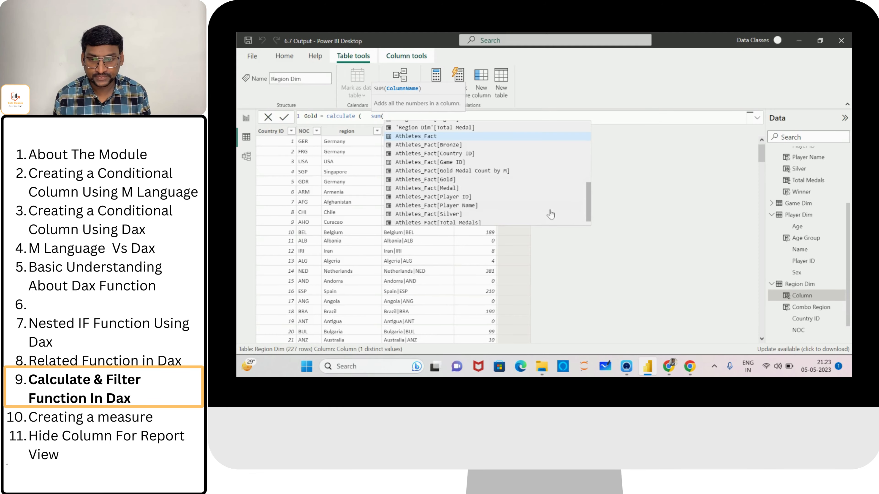
pyautogui.click(466, 222)
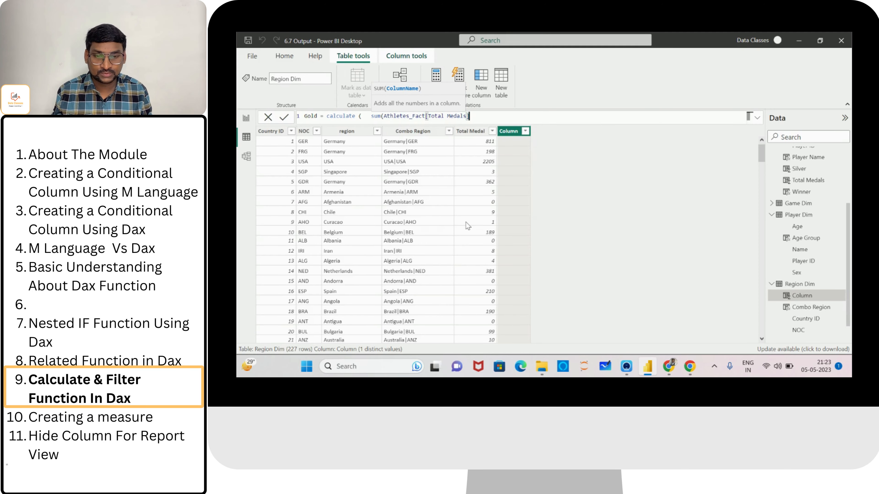
pyautogui.write('),')
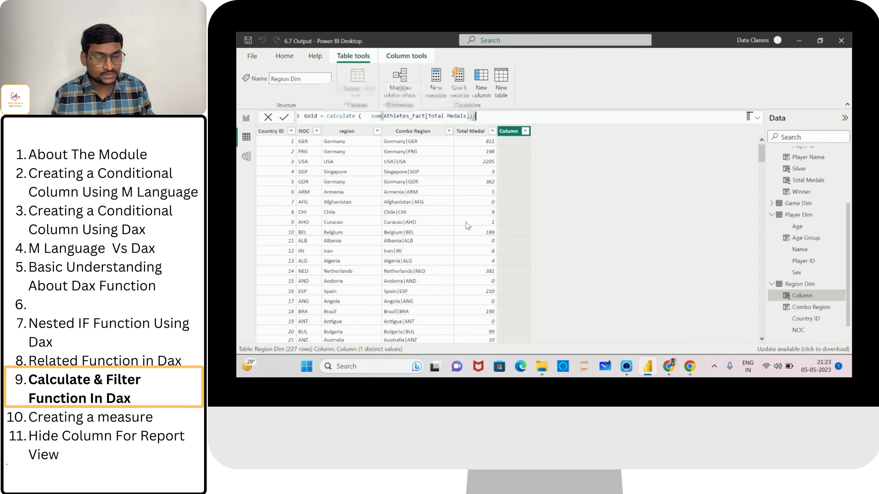
pyautogui.press('BackSpace')
pyautogui.write(')')
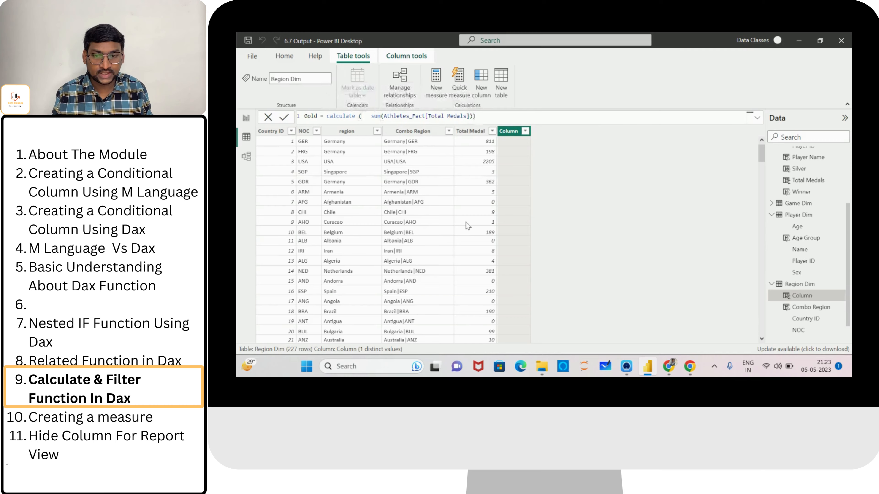
pyautogui.press('Return')
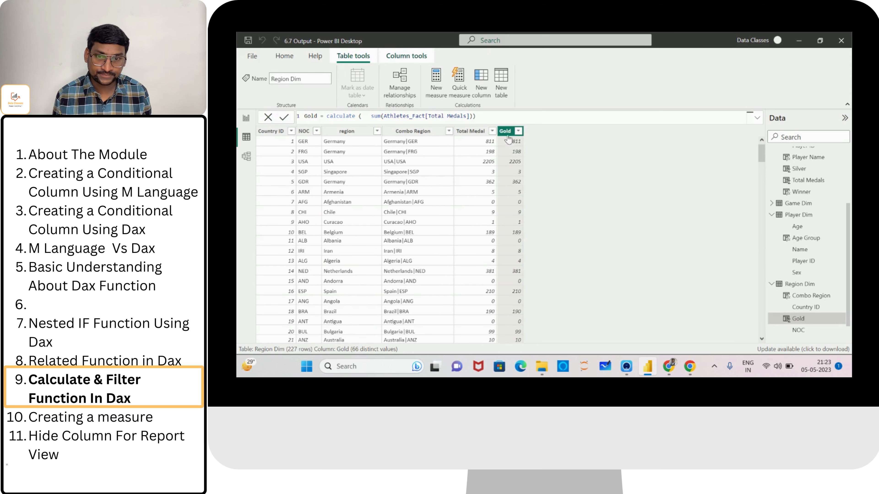
# Add the filter 'Athletes_Fact'[Medal] = "Gold" as CALCULATE's second argument in the Gold column formula and commit it
pyautogui.click(497, 119)
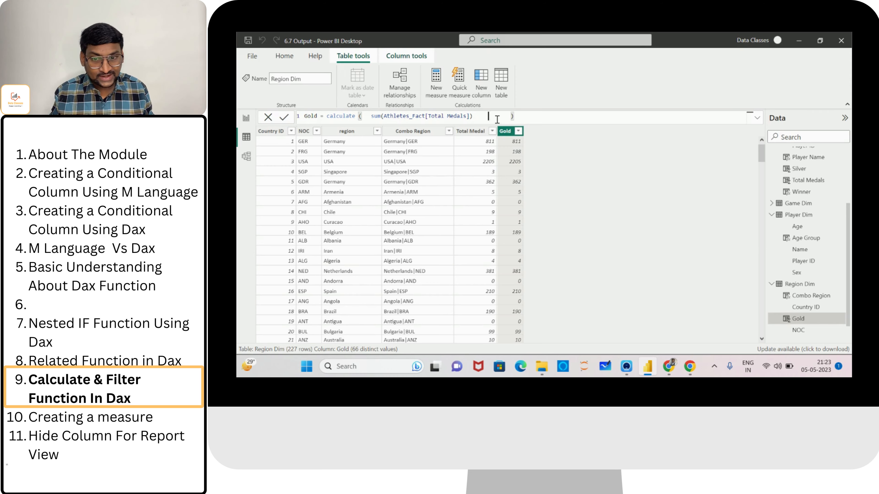
pyautogui.press('Left')
pyautogui.press('Left')
pyautogui.press('Left')
pyautogui.press('Left')
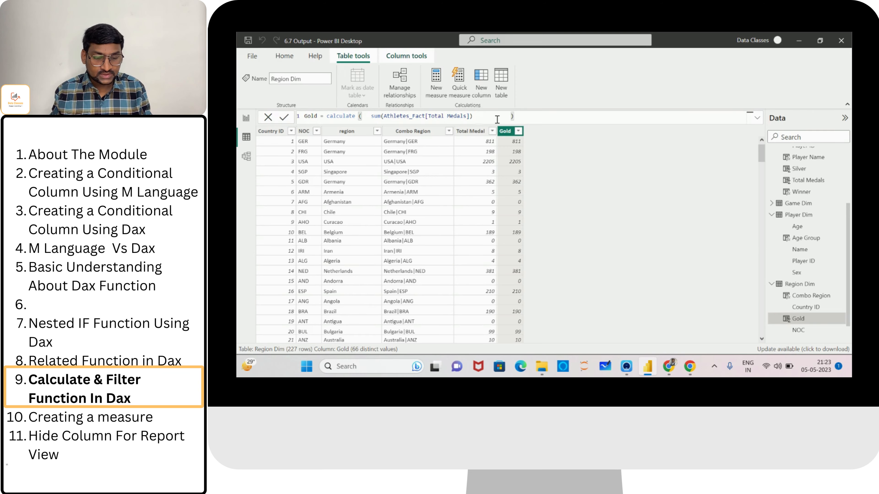
pyautogui.write(',')
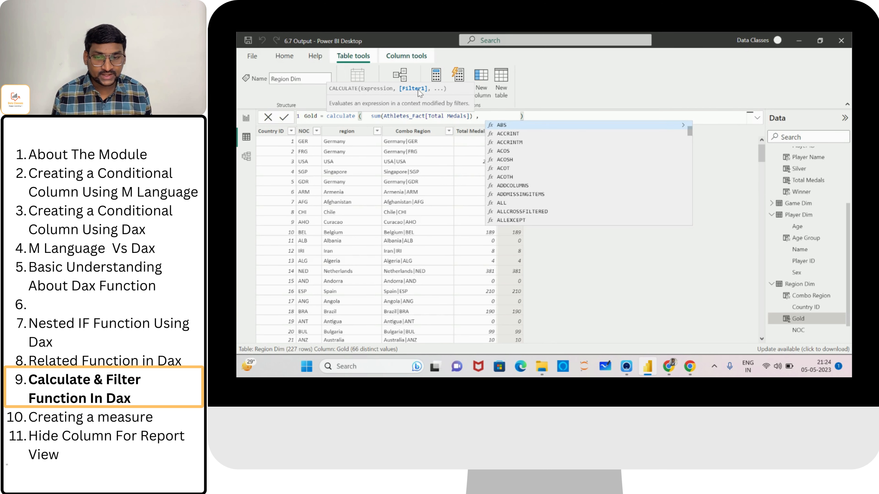
pyautogui.write("'")
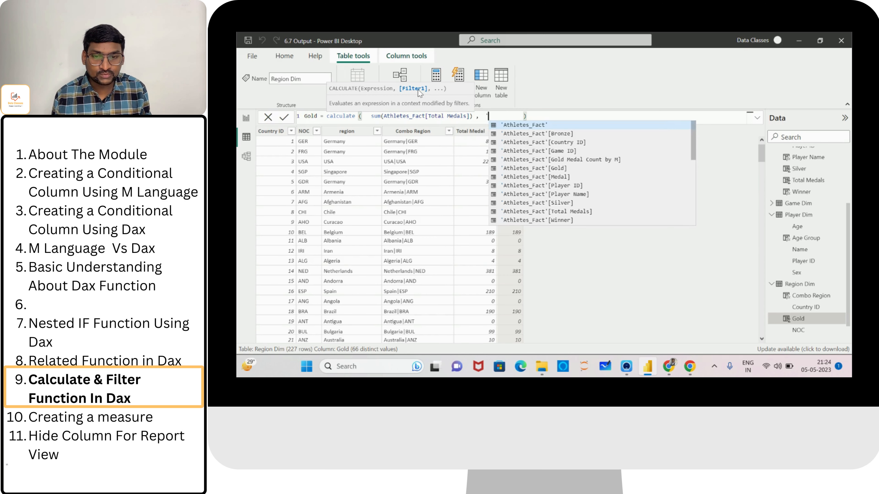
pyautogui.press('BackSpace')
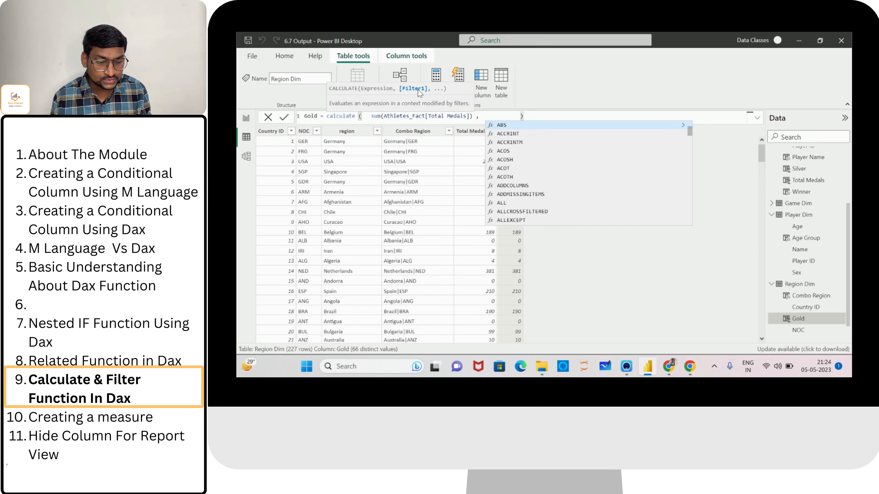
pyautogui.write("'")
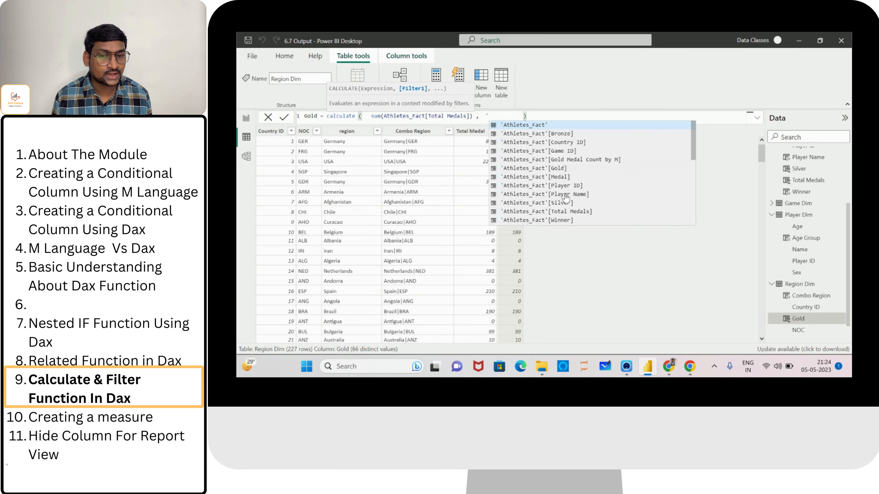
pyautogui.click(531, 178)
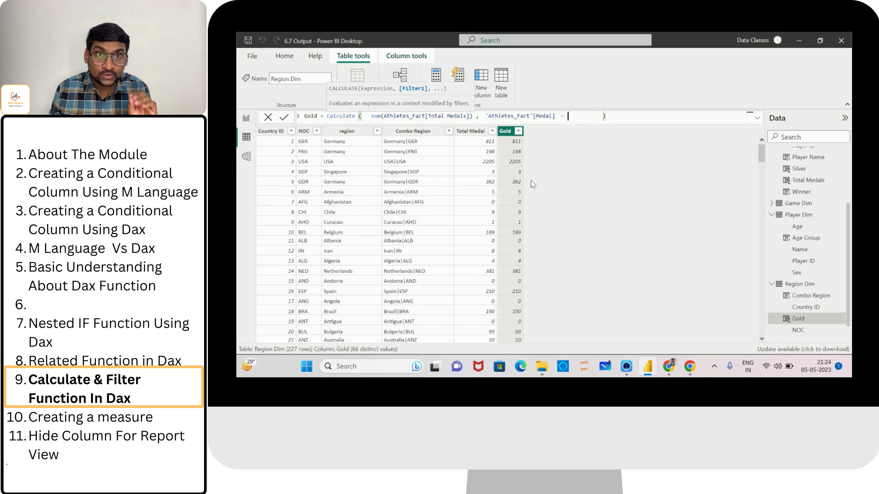
pyautogui.write('"G')
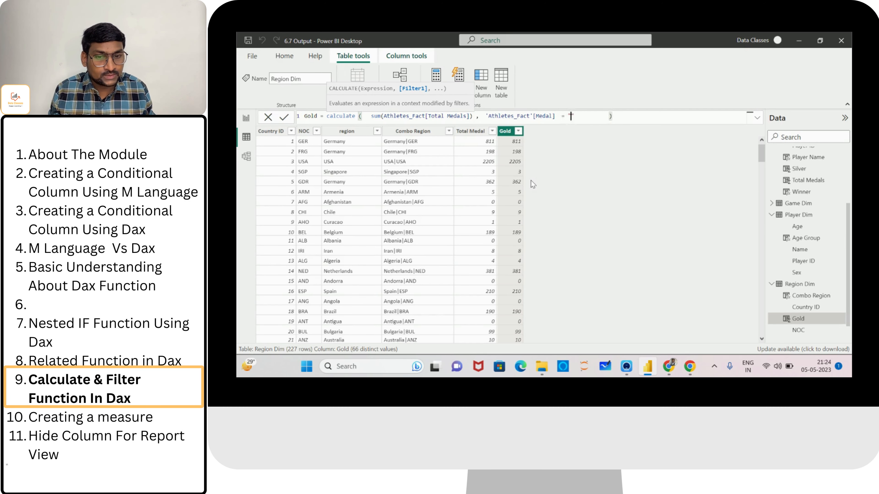
pyautogui.write('old')
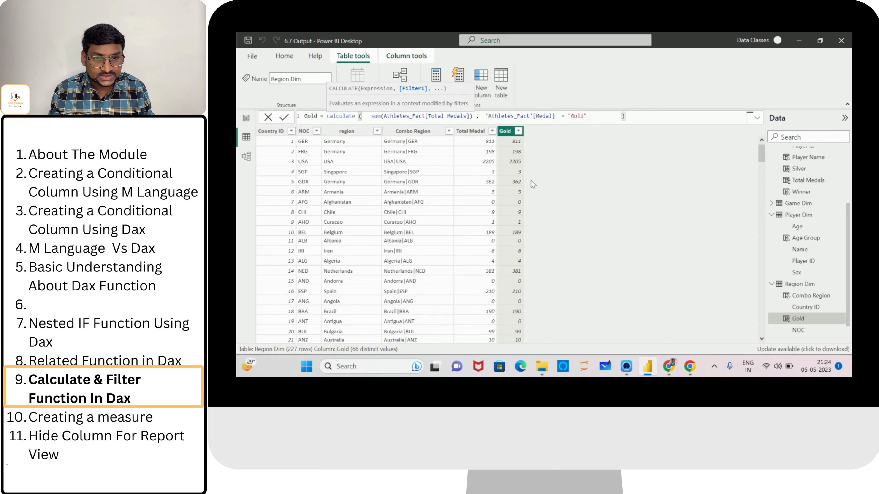
pyautogui.press('Return')
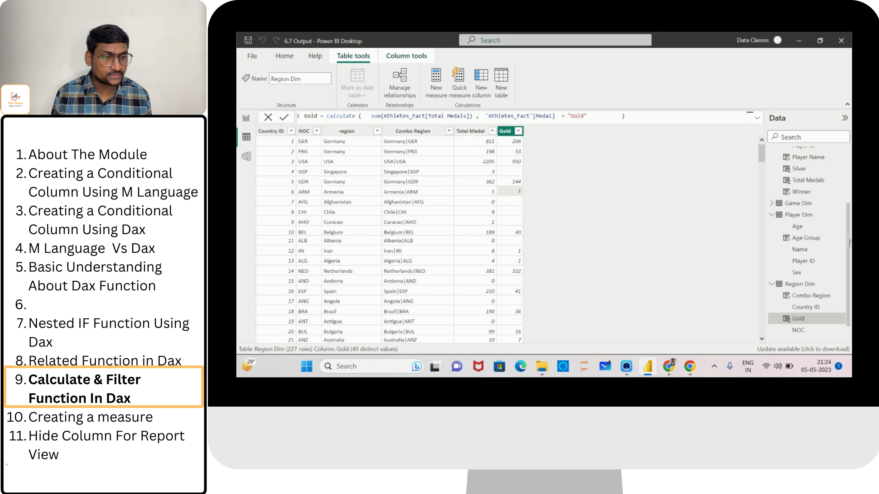
# Check the Gold medal row and its Total Medals value in the filtered Athletes_Fact table
pyautogui.scroll(3, 809, 168)
pyautogui.click(801, 153)
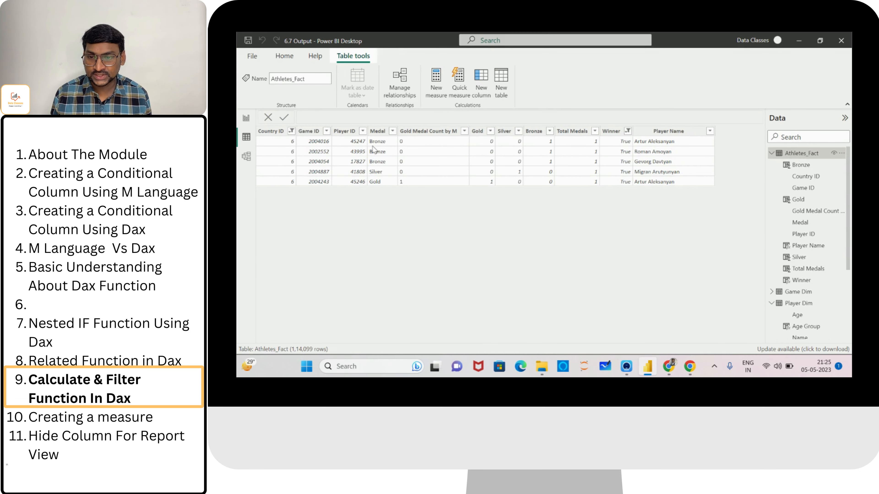
pyautogui.click(376, 182)
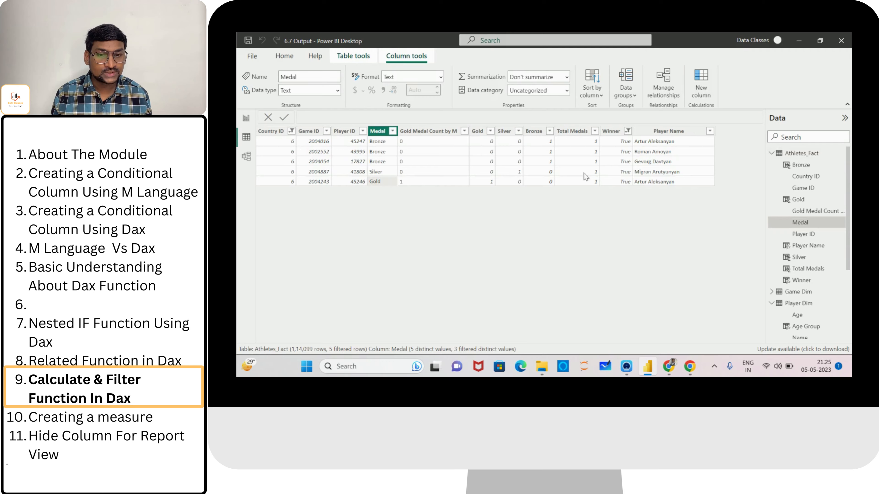
pyautogui.click(591, 182)
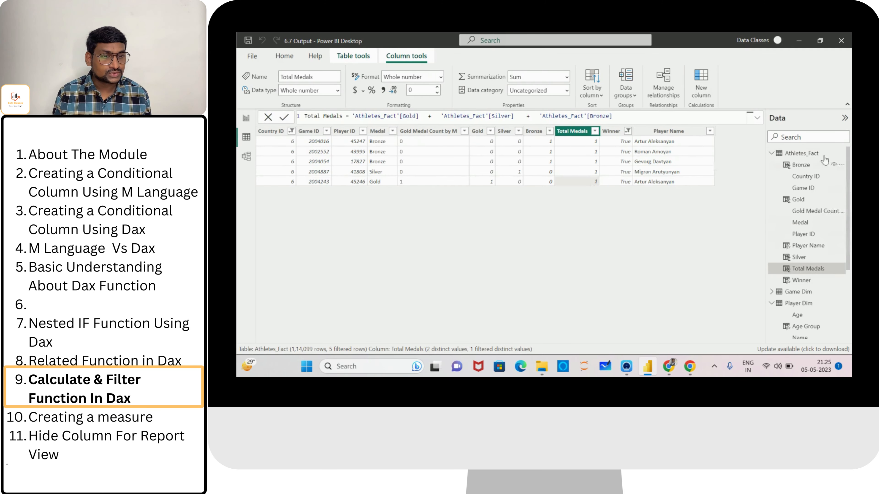
pyautogui.click(770, 154)
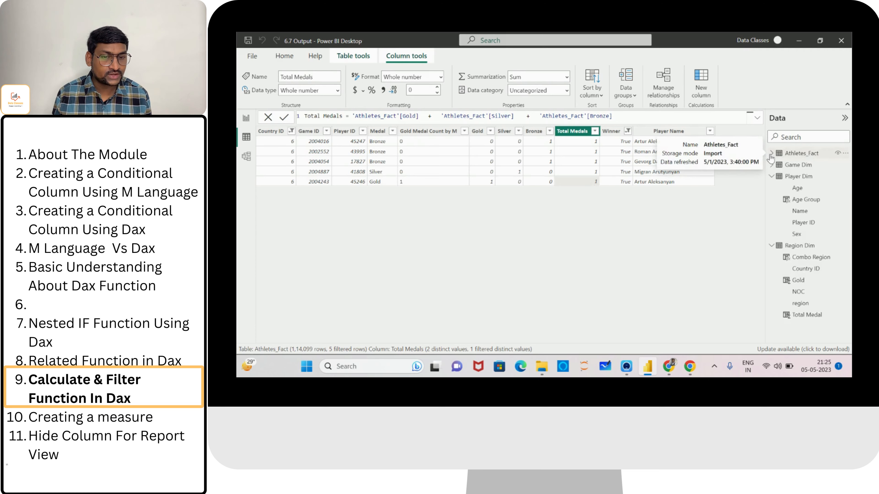
pyautogui.click(770, 154)
# Reset the Winner column filter in Athletes_Fact to include all values
pyautogui.click(627, 132)
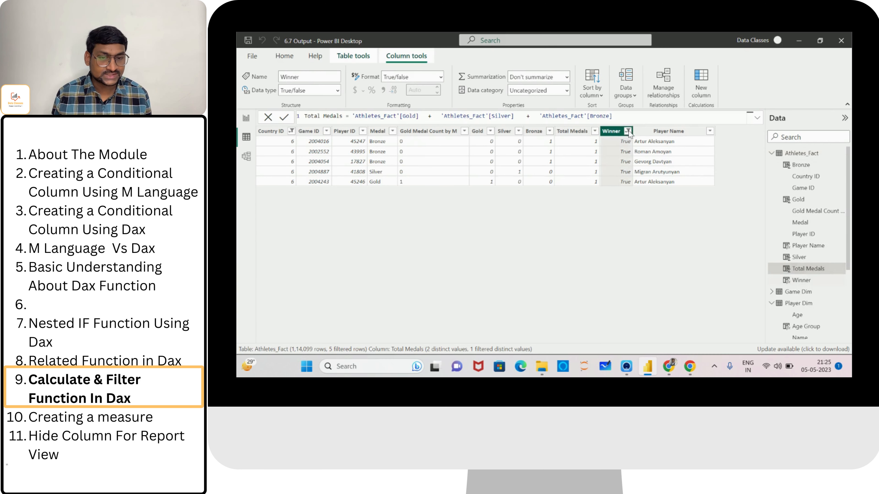
pyautogui.click(646, 203)
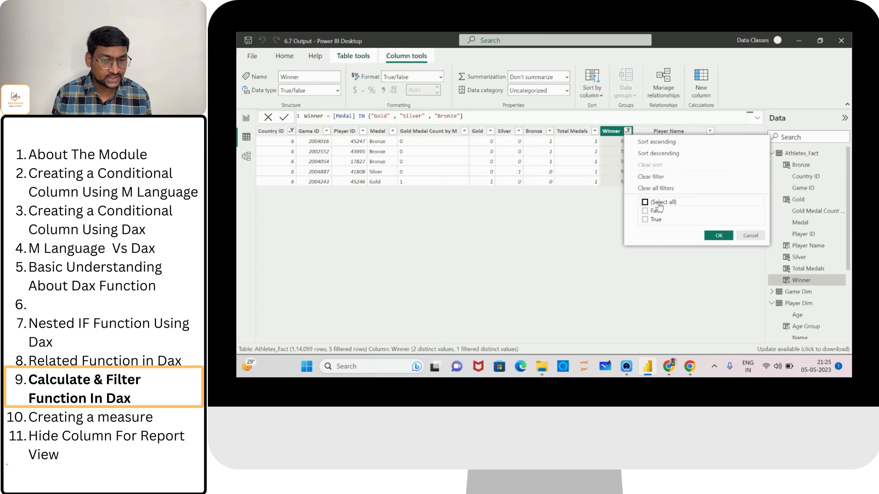
pyautogui.click(644, 204)
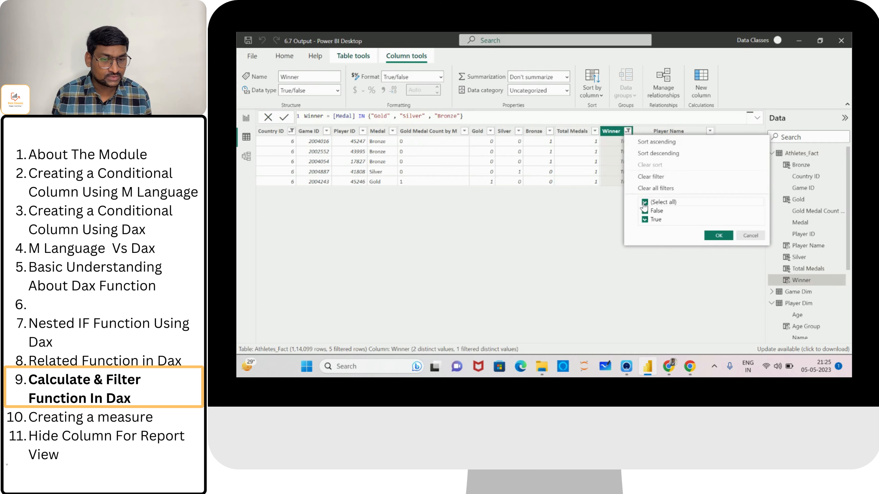
pyautogui.click(713, 238)
# Reset the Country ID column filter in Athletes_Fact to include all countries
pyautogui.click(292, 130)
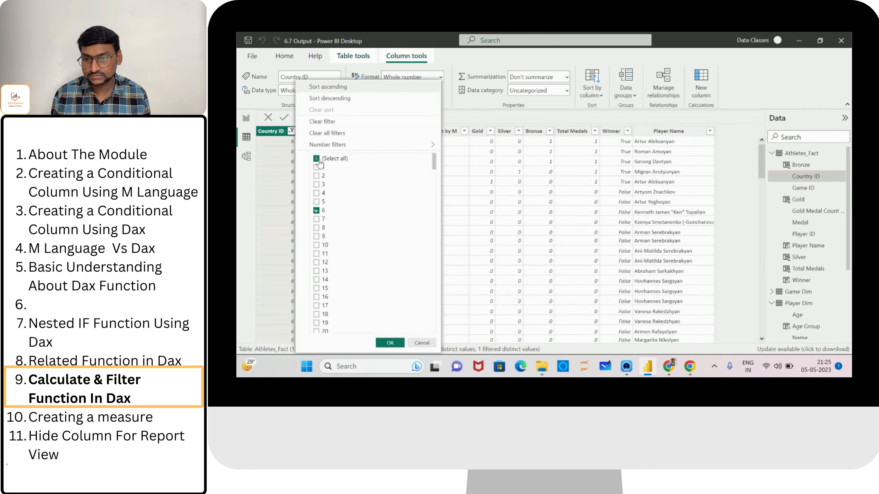
pyautogui.click(316, 158)
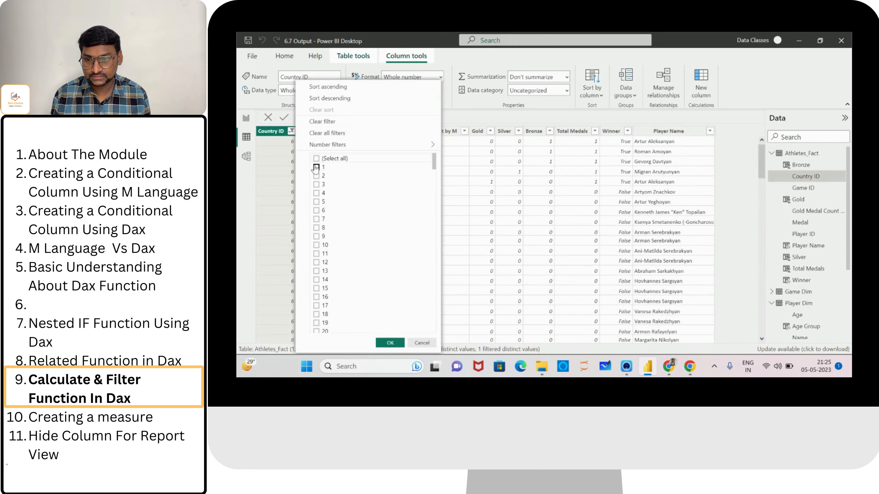
pyautogui.click(316, 159)
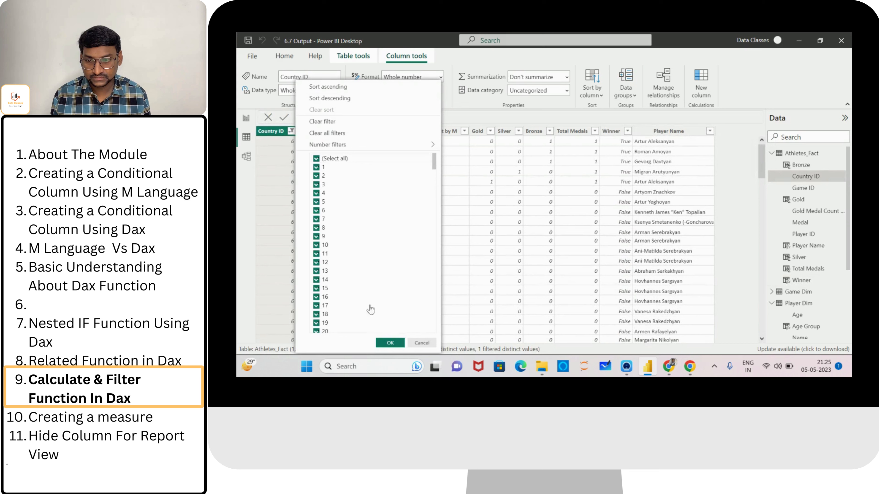
pyautogui.click(390, 343)
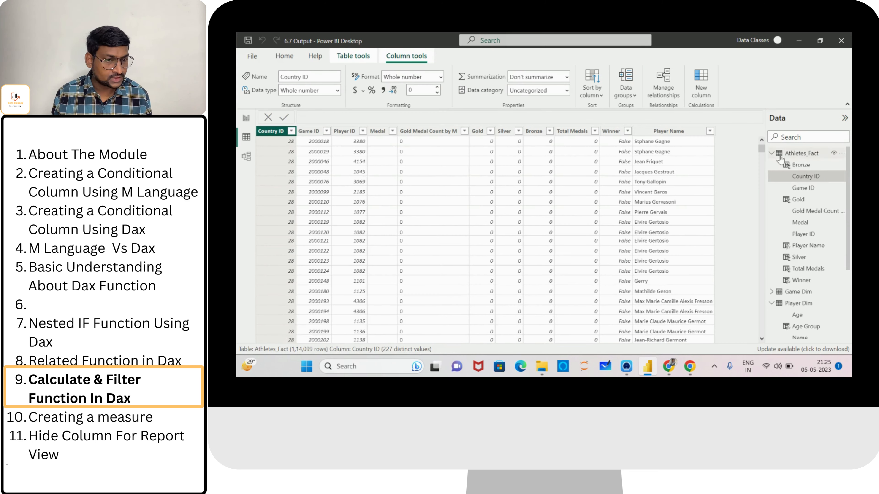
# Collapse the Athletes_Fact field list, return to the Region Dim table and select its Gold column
pyautogui.click(772, 155)
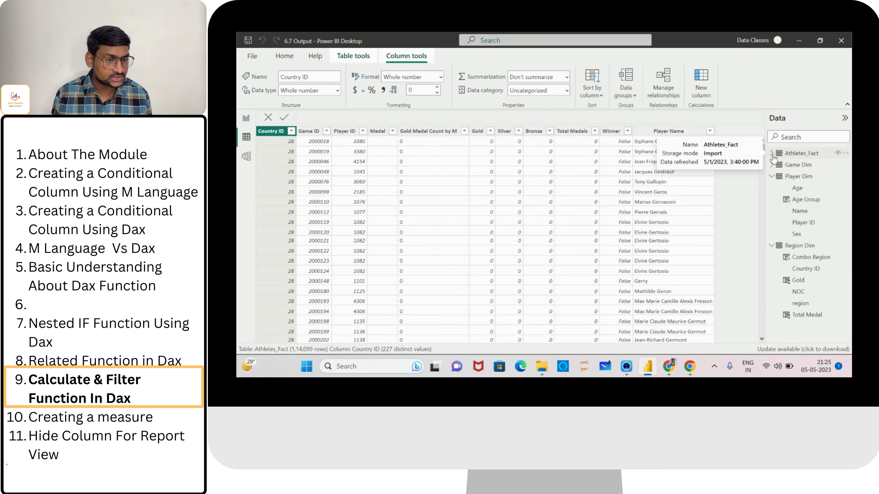
pyautogui.click(797, 246)
pyautogui.click(488, 181)
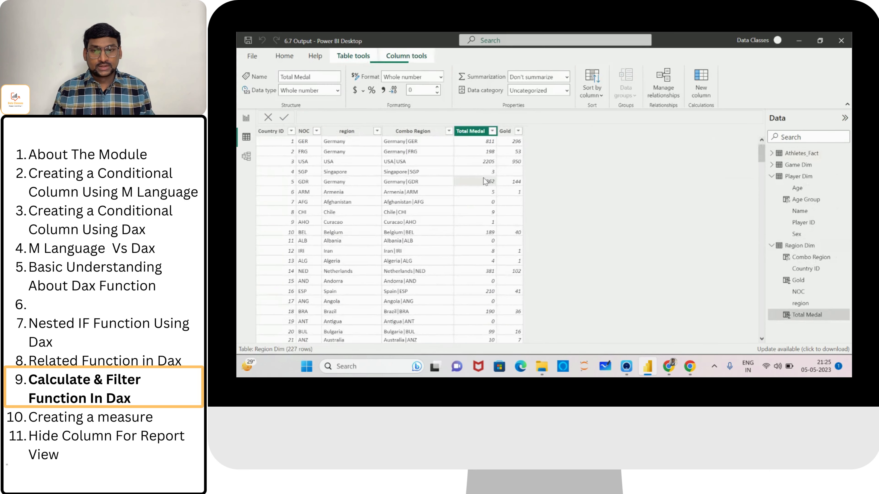
pyautogui.click(515, 151)
# Try a comma after the "Gold" condition to preview CALCULATE's Filter2 argument, and remove the comma again
pyautogui.click(679, 115)
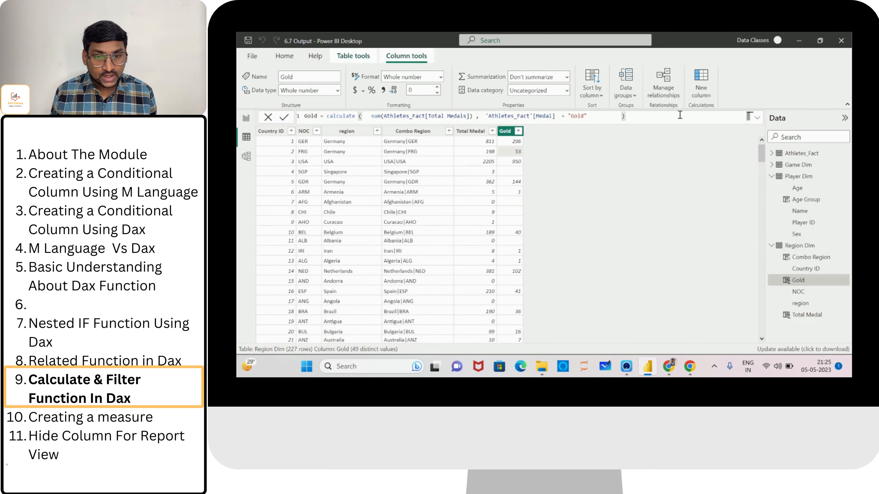
pyautogui.press('Left')
pyautogui.press('Left')
pyautogui.press('Left')
pyautogui.press('Left')
pyautogui.press('Left')
pyautogui.press('Left')
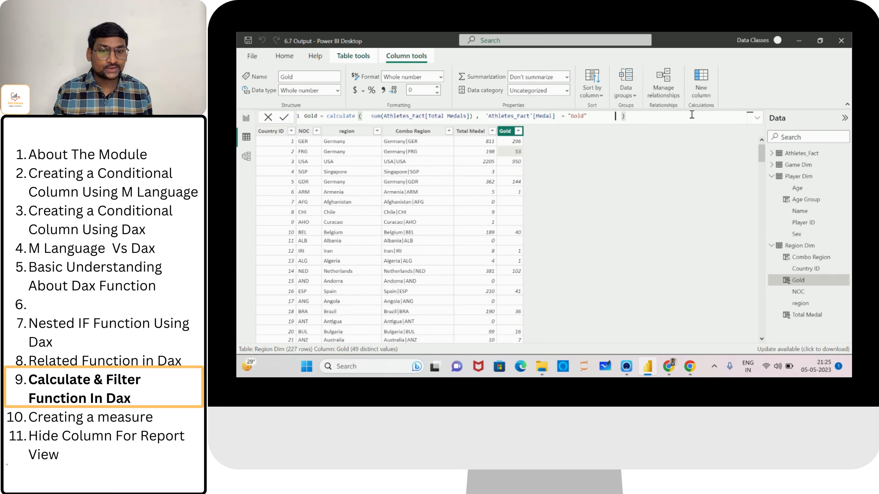
pyautogui.write(',')
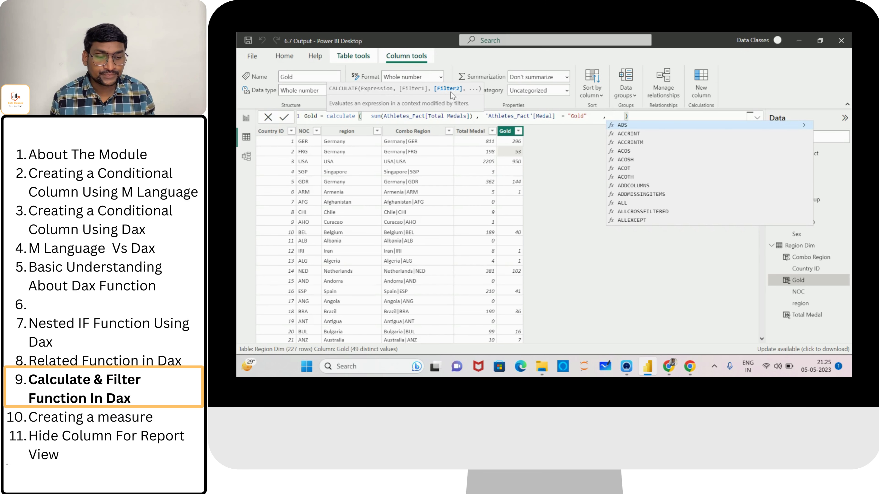
pyautogui.press('BackSpace')
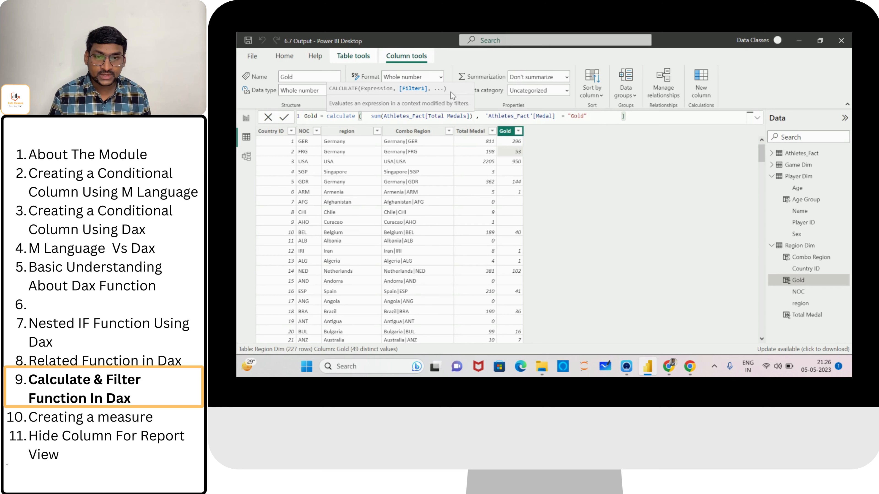
# Select the Total Medal column in Region Dim and bring up the table-level commands
pyautogui.click(473, 193)
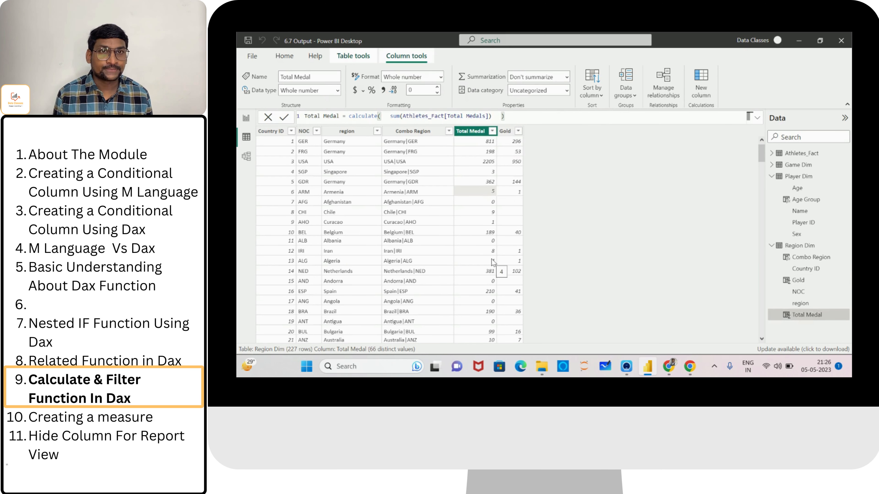
pyautogui.click(348, 57)
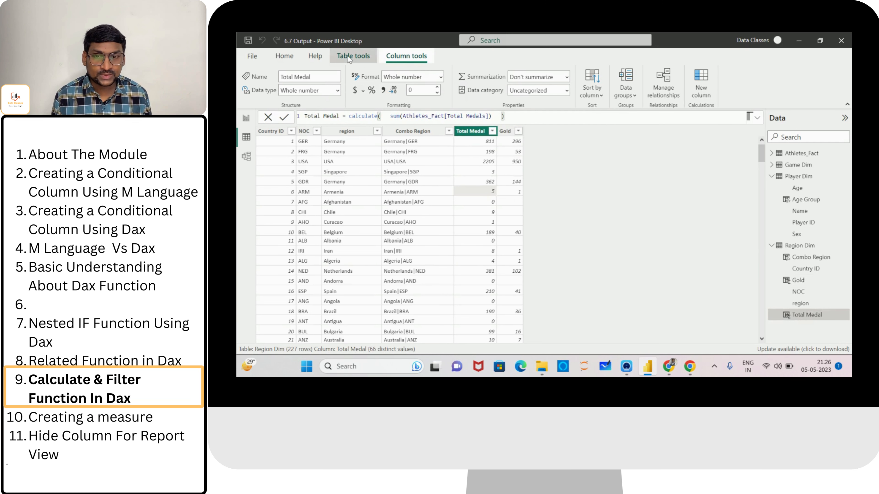